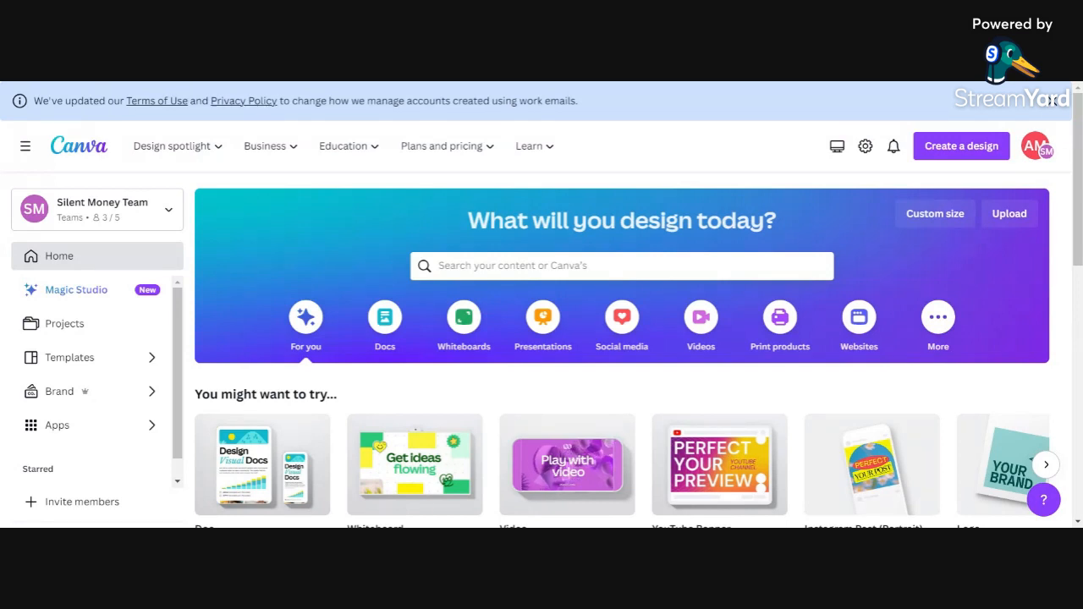
Step: Search Canva for 'Youtube banner' and scroll through the 5,211 template results
left_click(438, 266)
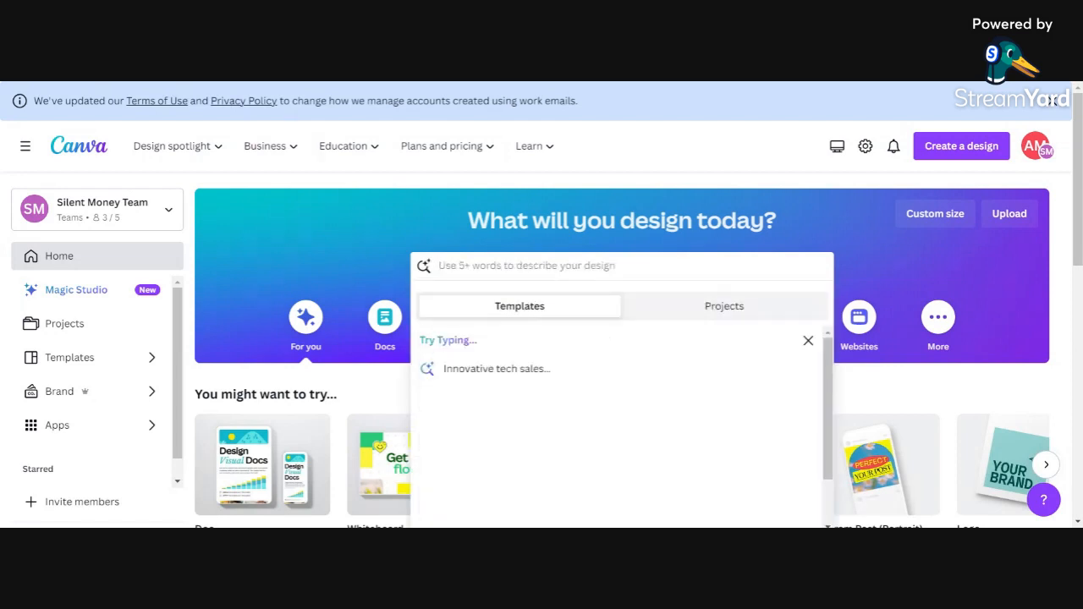
type("Youtube banner")
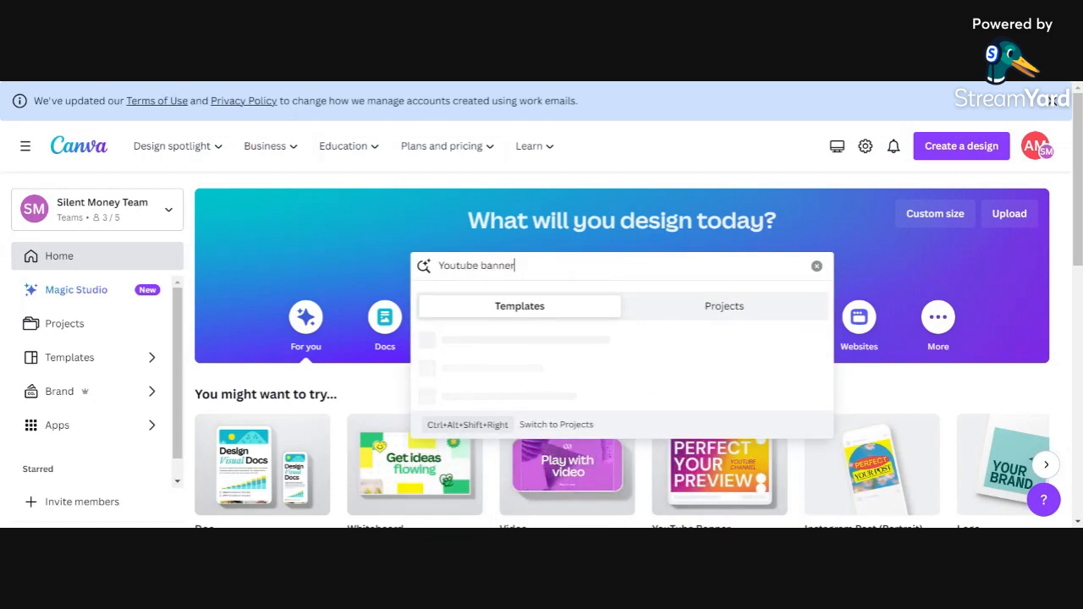
key("Return")
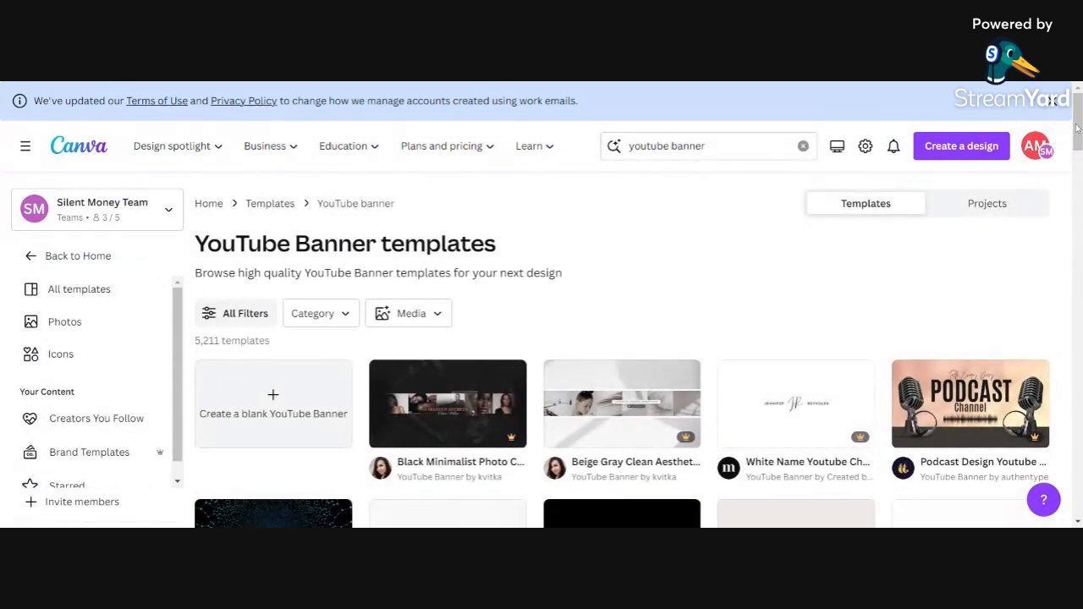
left_click_drag(1077, 127, 1068, 151)
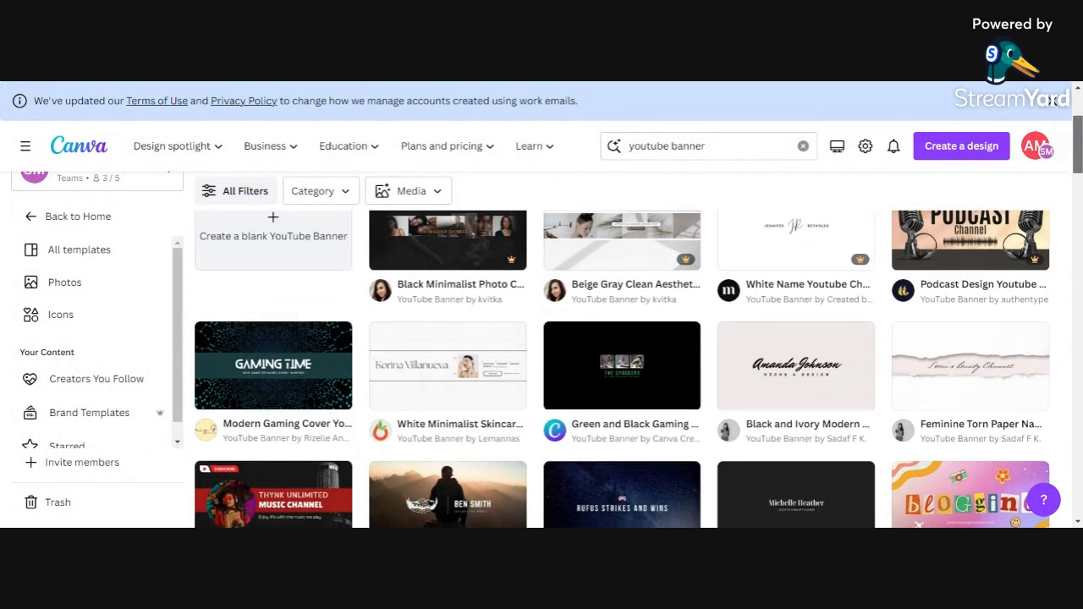
left_click_drag(1068, 152, 1014, 181)
scroll(1014, 181, "down", 1)
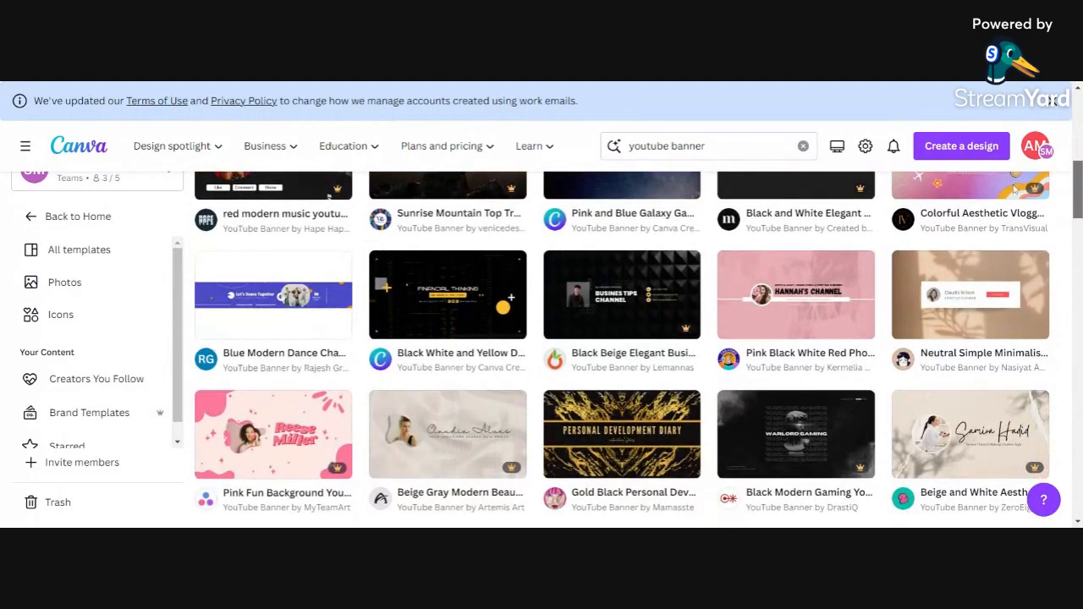
scroll(1015, 189, "down", 5)
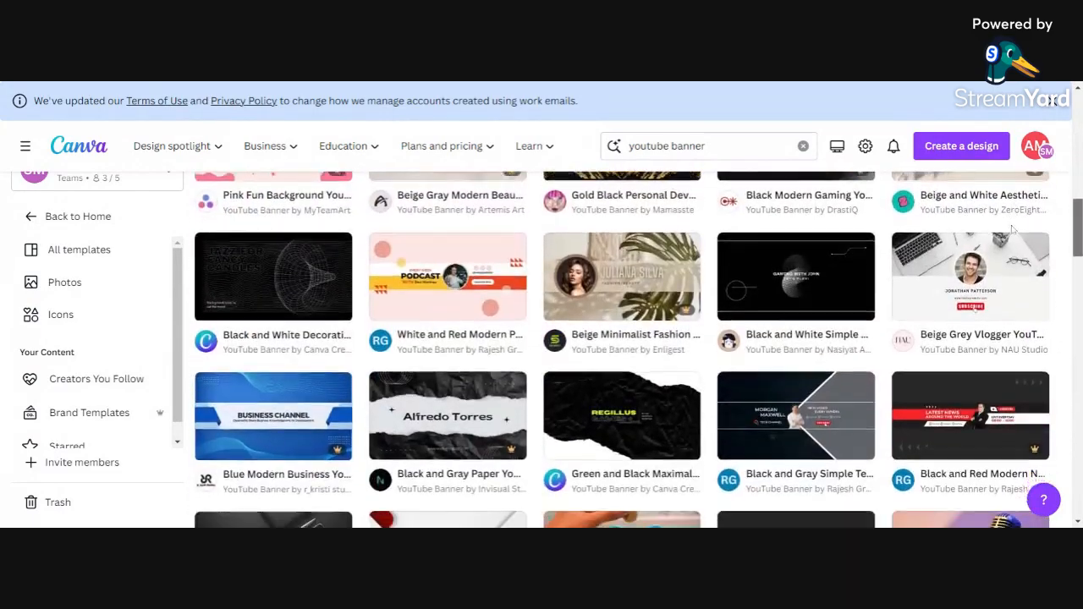
scroll(1013, 229, "down", 6)
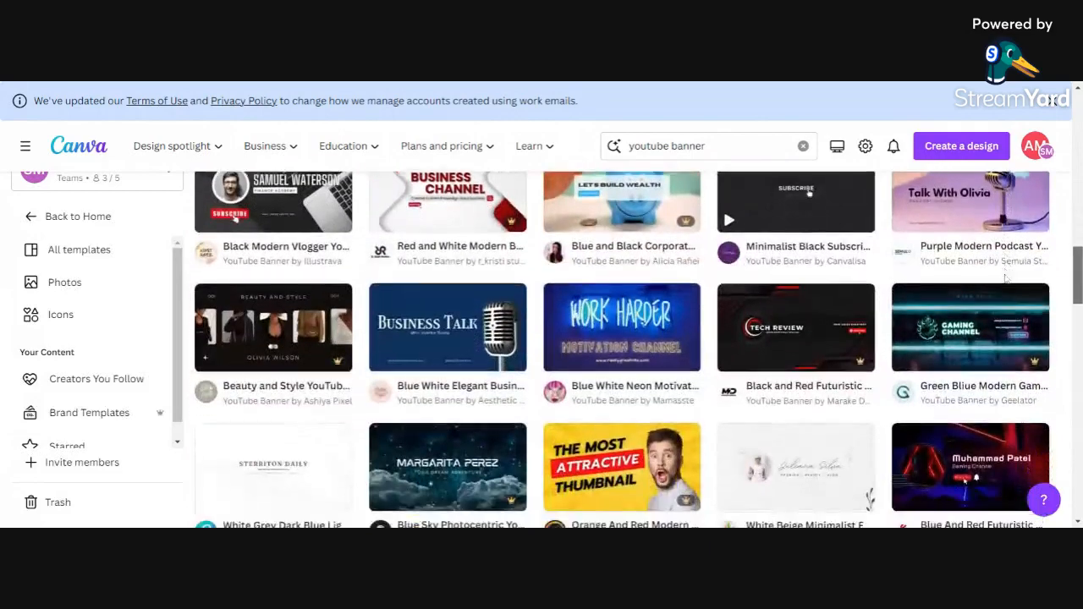
scroll(1005, 277, "down", 3)
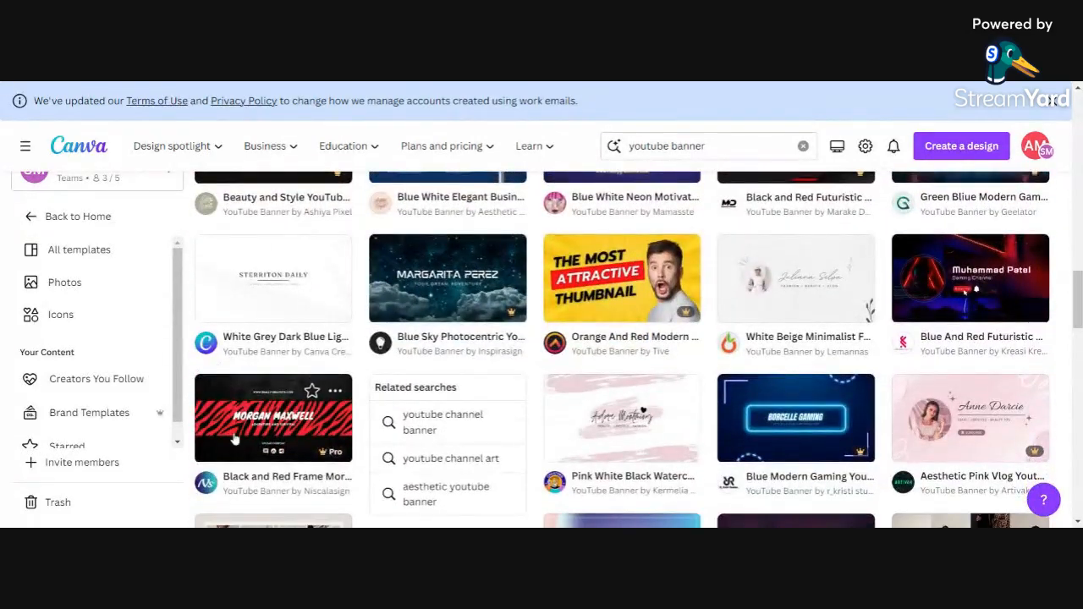
Step: Open the black-and-red zebra-stripe template and type the channel's name over its headline
left_click(236, 438)
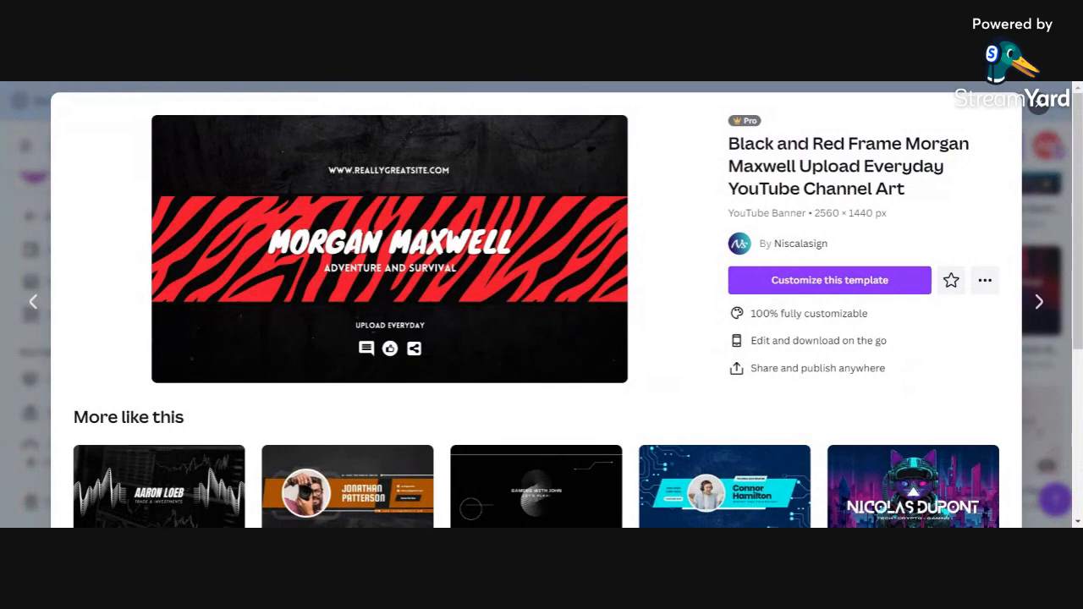
left_click(829, 280)
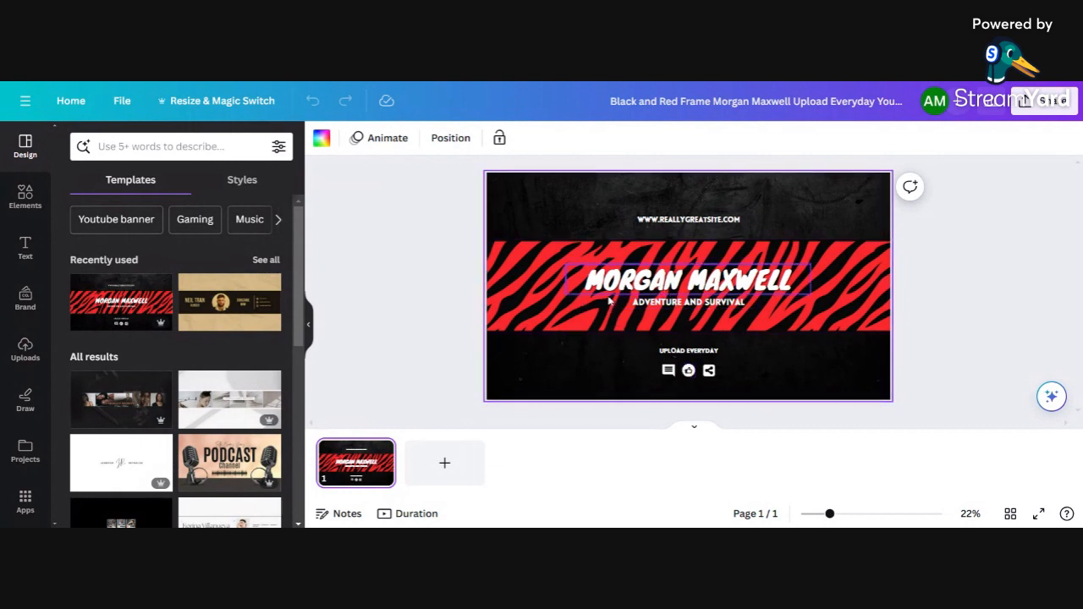
left_click(615, 291)
left_click(616, 290)
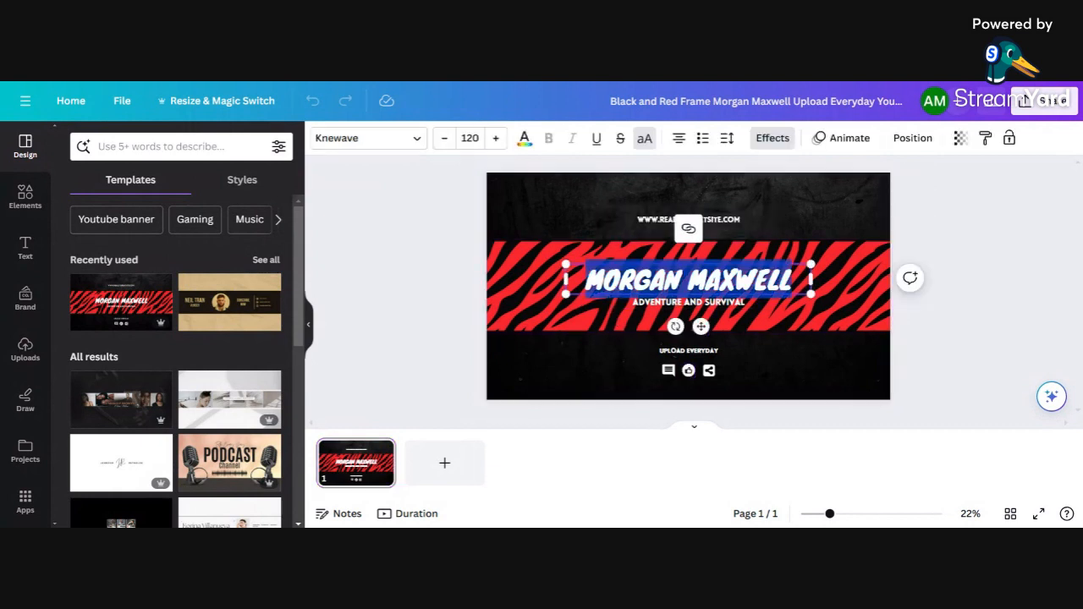
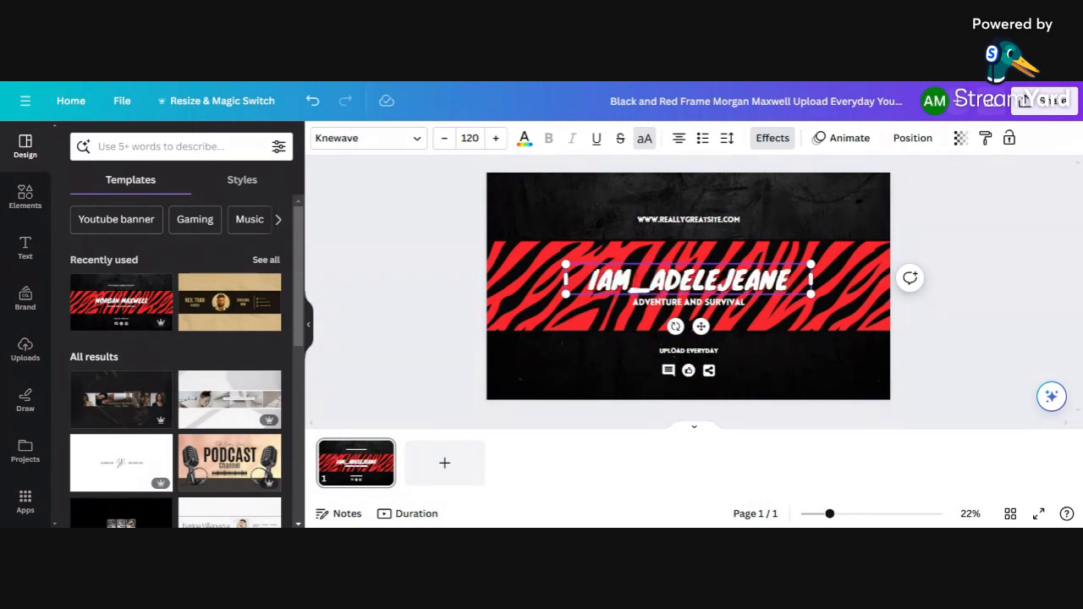
left_click(525, 253)
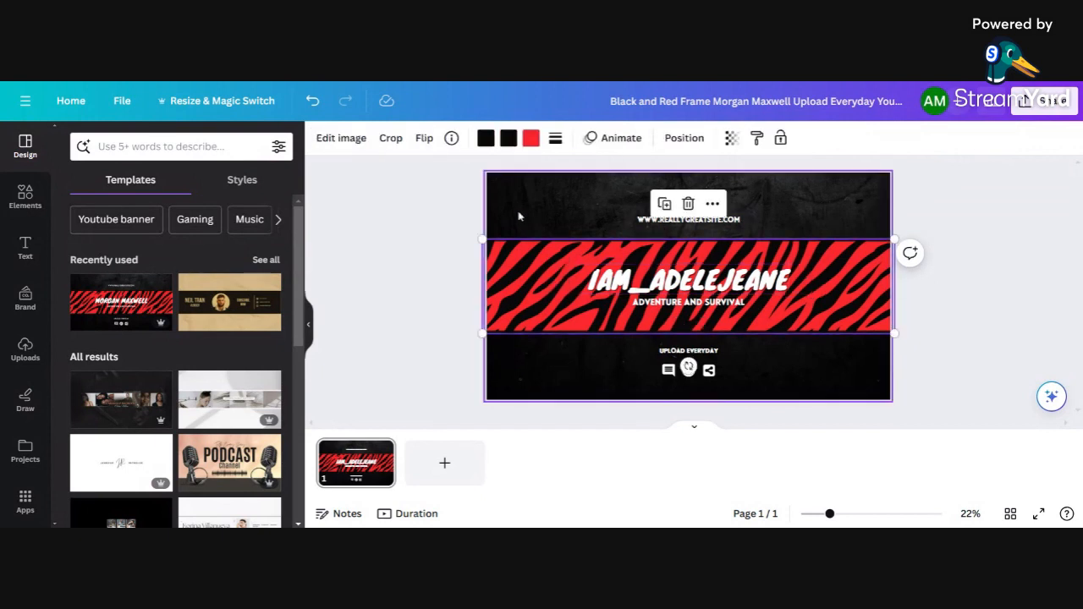
Step: Recolour the band's red stripes olive green and its dark stripes grey
left_click(531, 139)
left_click(77, 331)
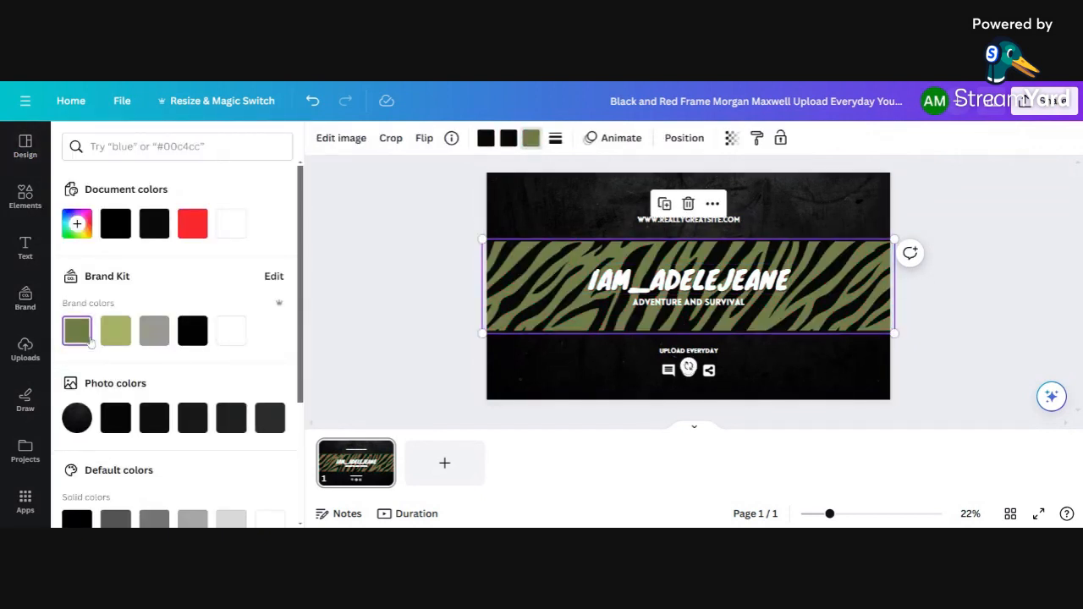
double_click(537, 300)
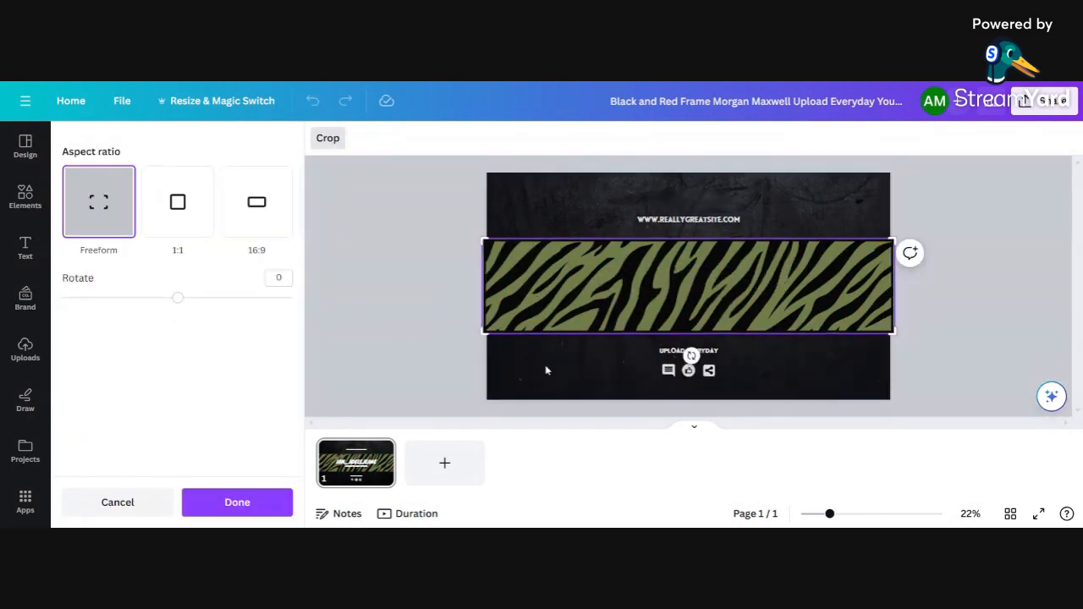
left_click(551, 393)
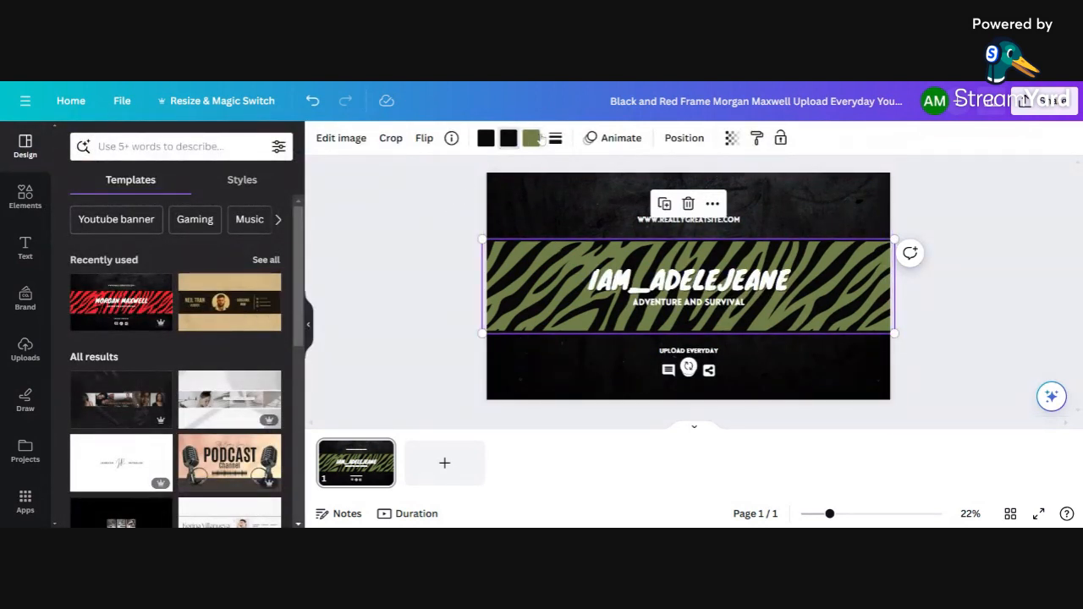
left_click(487, 140)
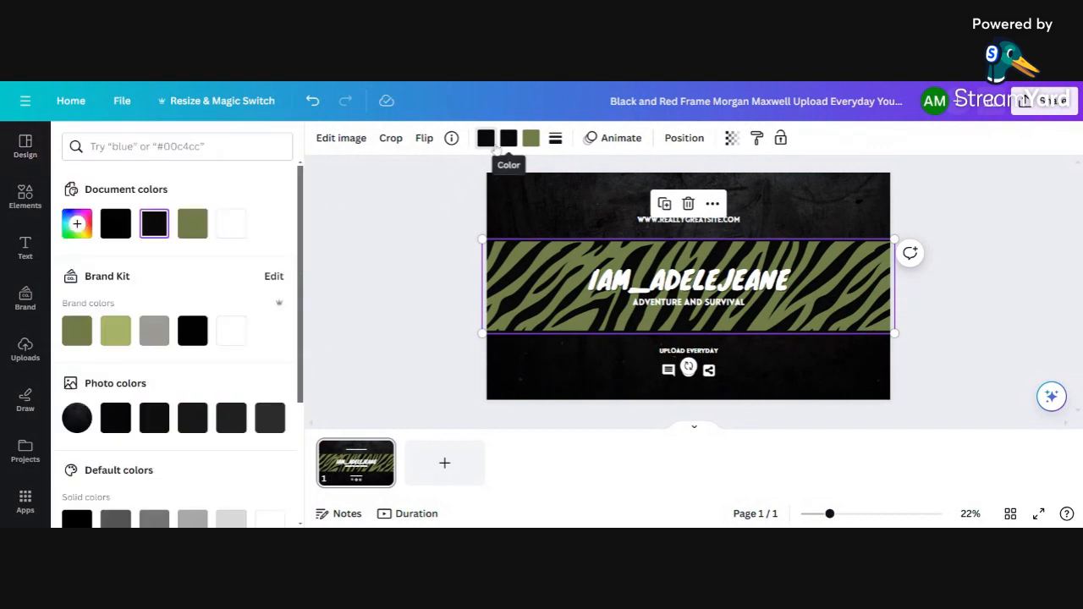
left_click(507, 138)
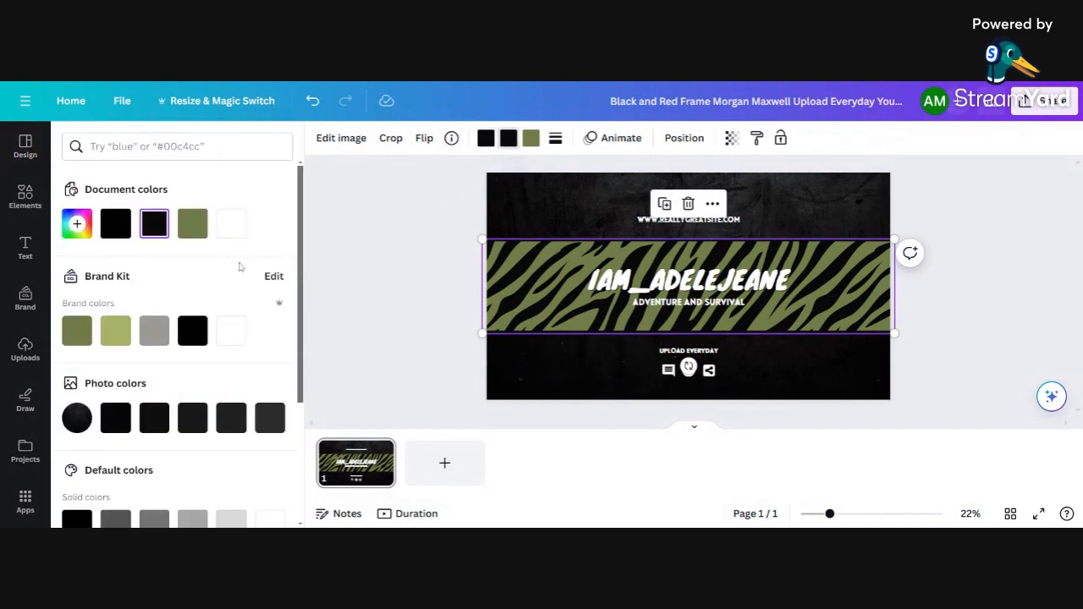
left_click(154, 330)
Step: Check the page background's options, then select the website address line at the top
left_click(566, 369)
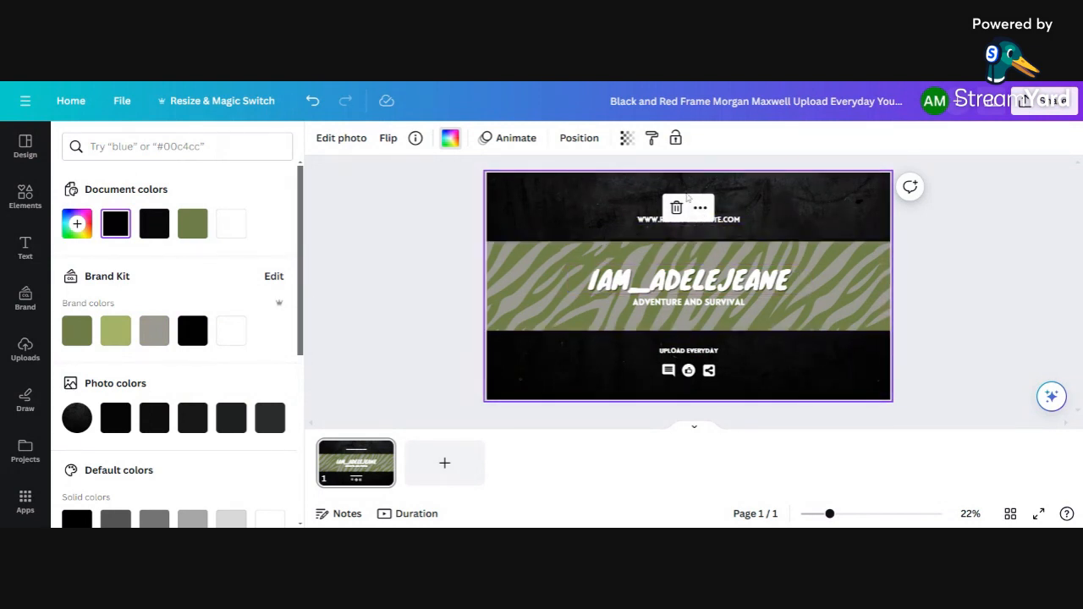
right_click(735, 210)
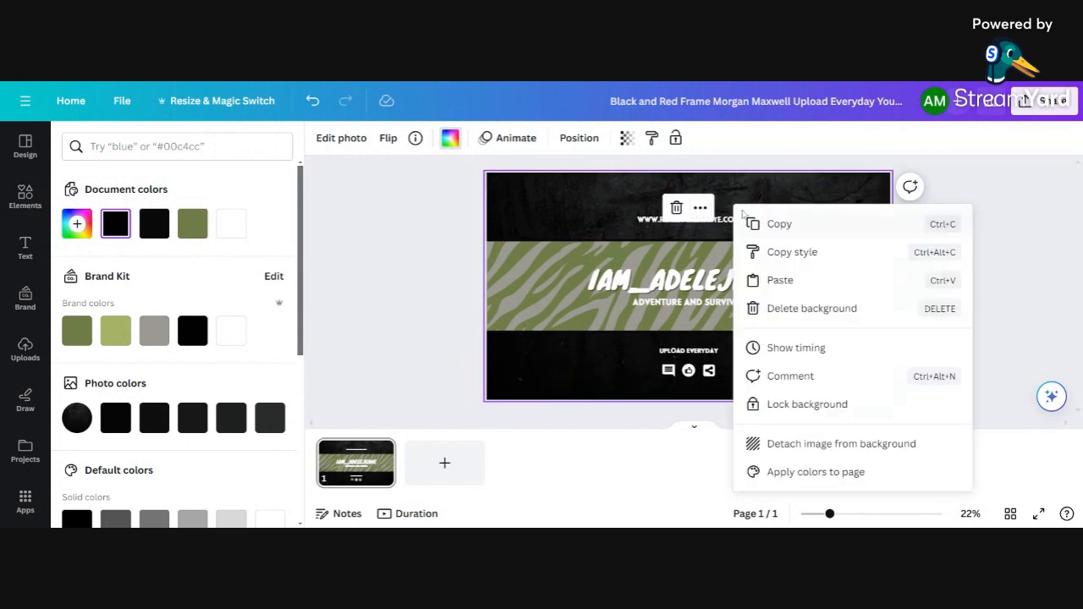
key("Escape")
left_click_drag(641, 222, 636, 229)
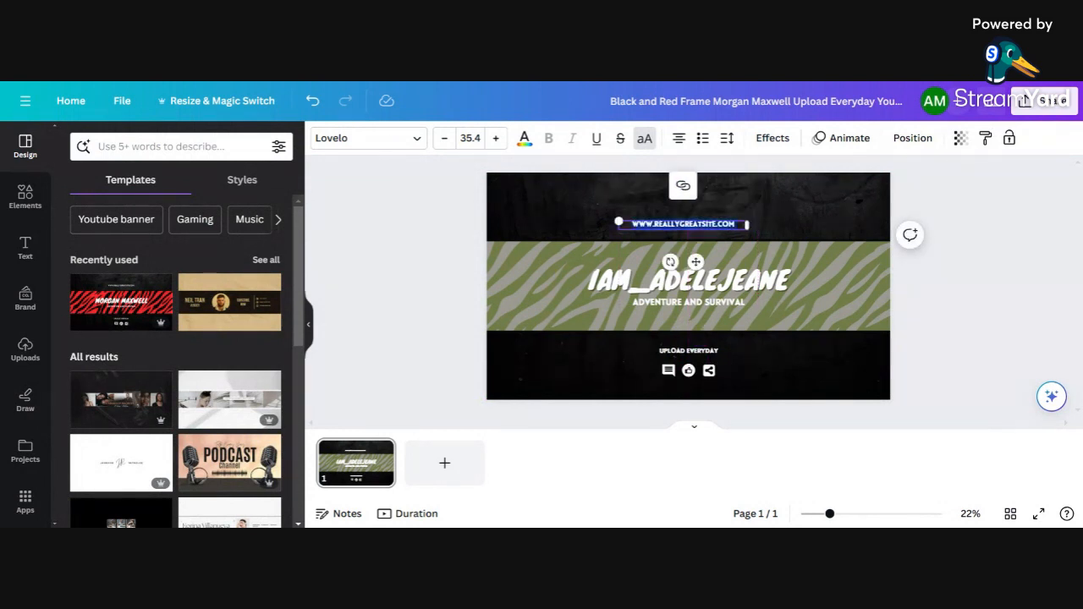
Step: Replace the placeholder website address with the channel's own website
key("BackSpace")
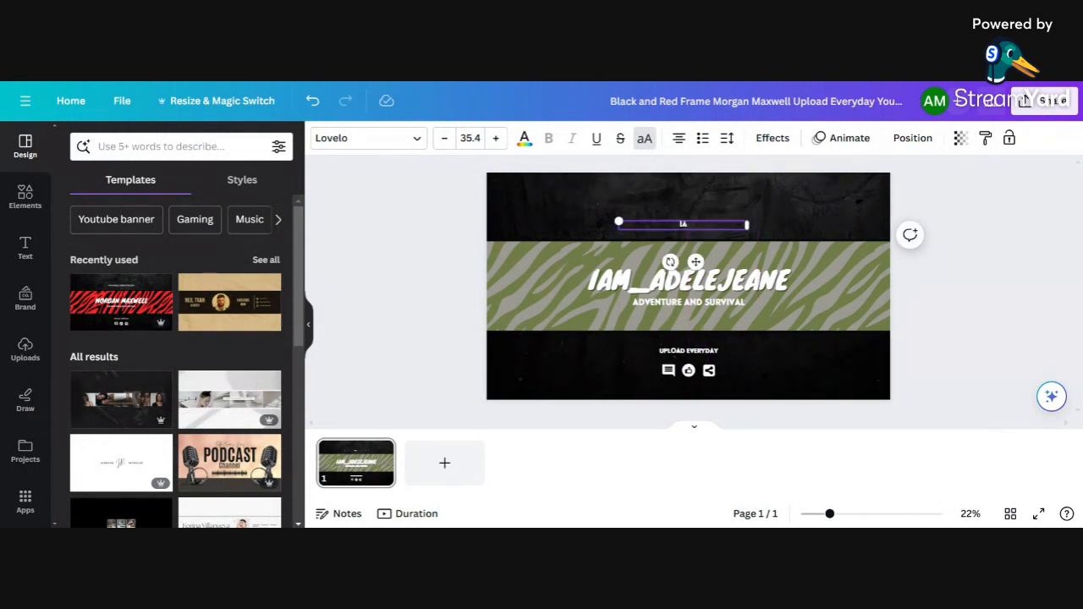
type("iamadelejeane.com")
left_click(783, 200)
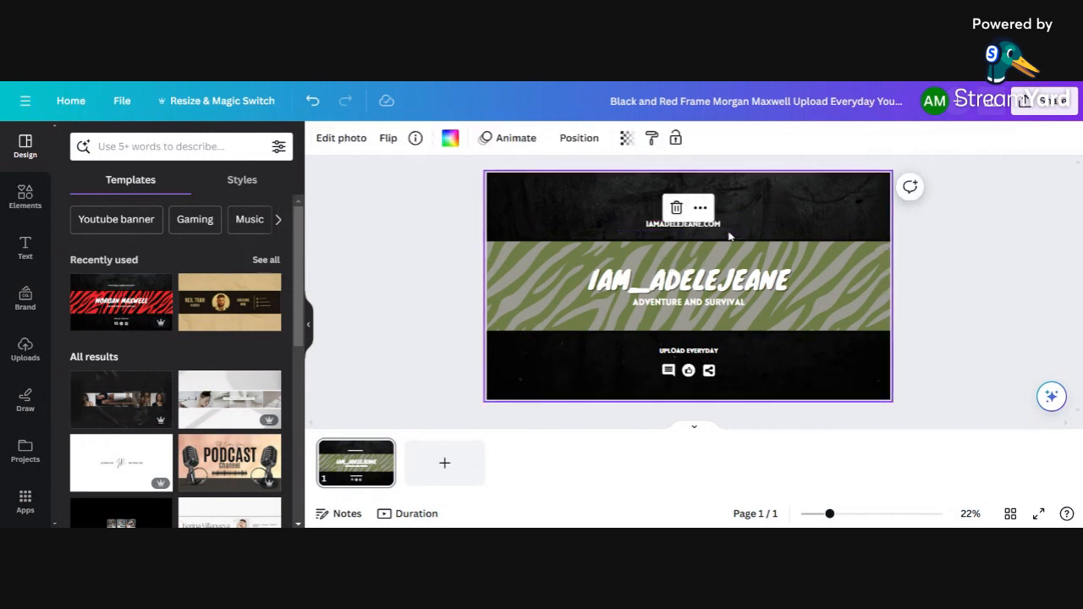
left_click(682, 229)
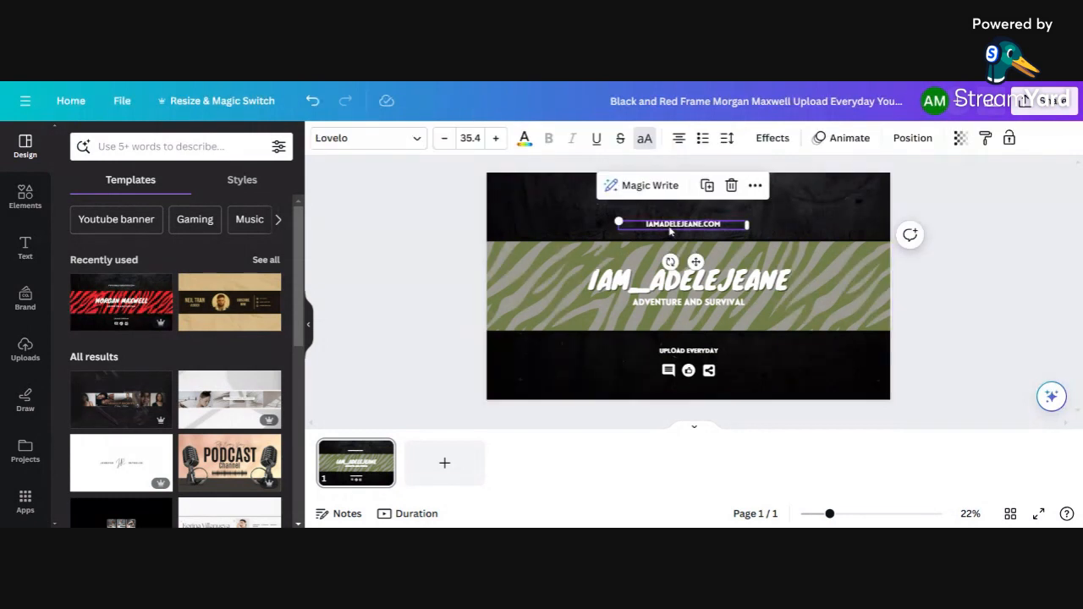
left_click(674, 351)
double_click(675, 351)
type("UPLOAD")
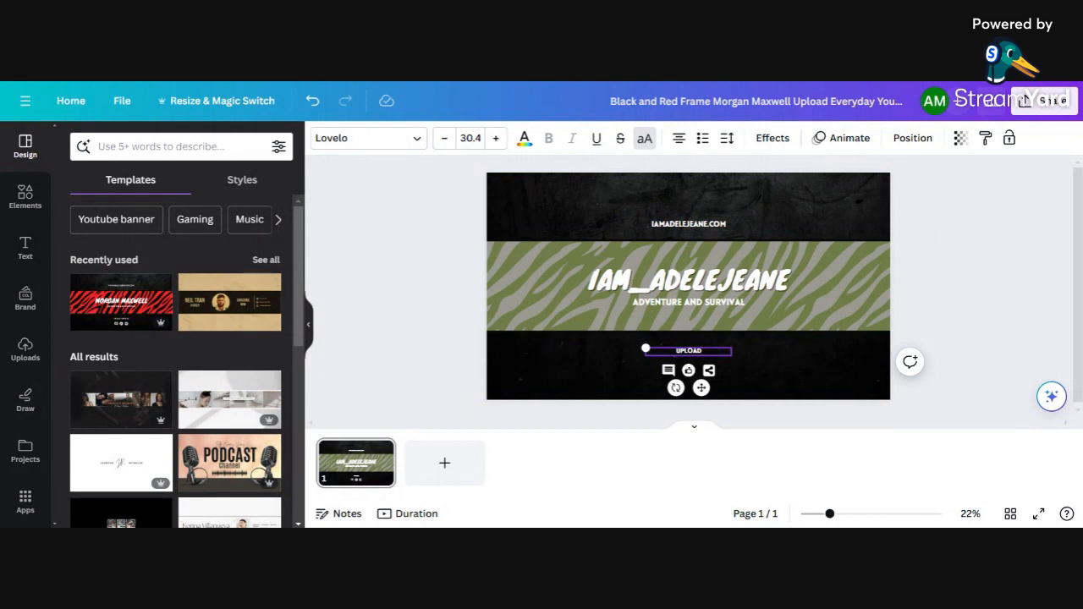
type(" EVERY WEDNESDA")
key("BackSpace")
key("BackSpace")
type("DAY")
key("Return")
type("@")
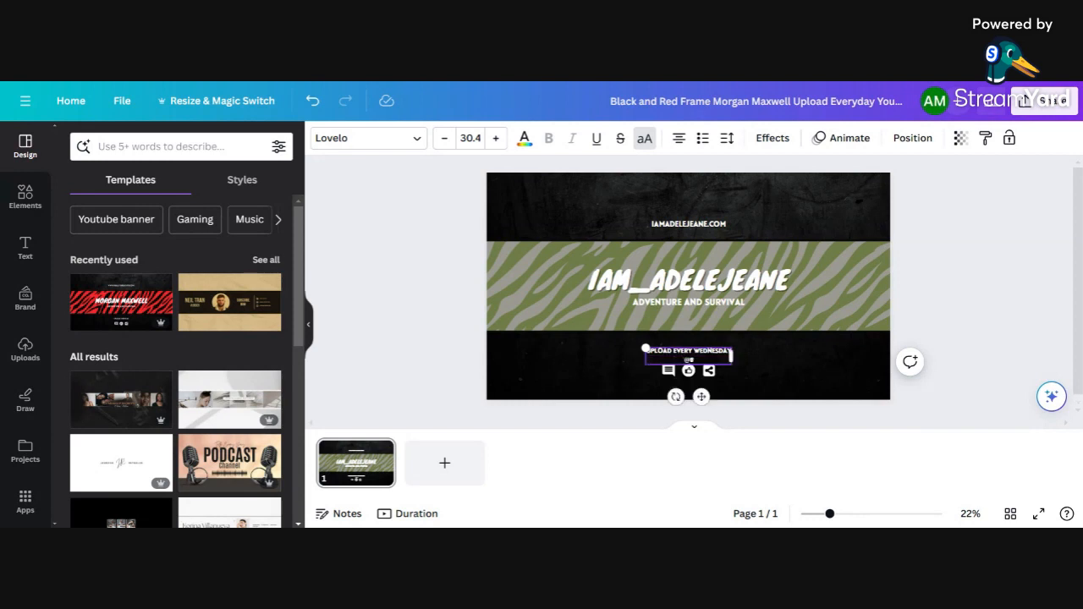
type("8PM CST")
left_click_drag(731, 356, 774, 353)
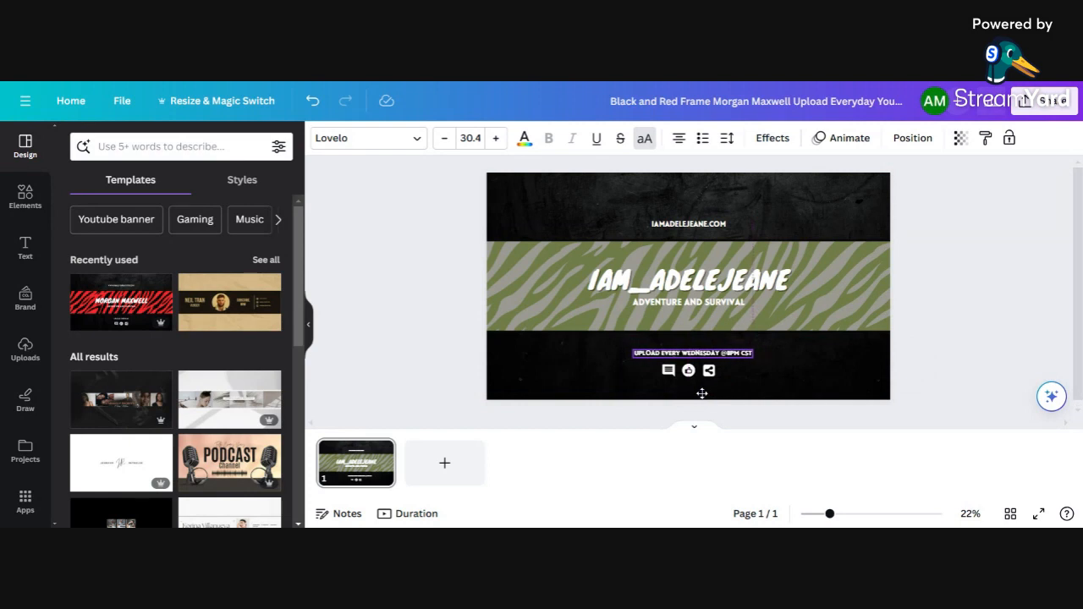
Step: Search Elements for subscribe graphics and place a red Subscribe button at the banner's top-right
left_click(169, 146)
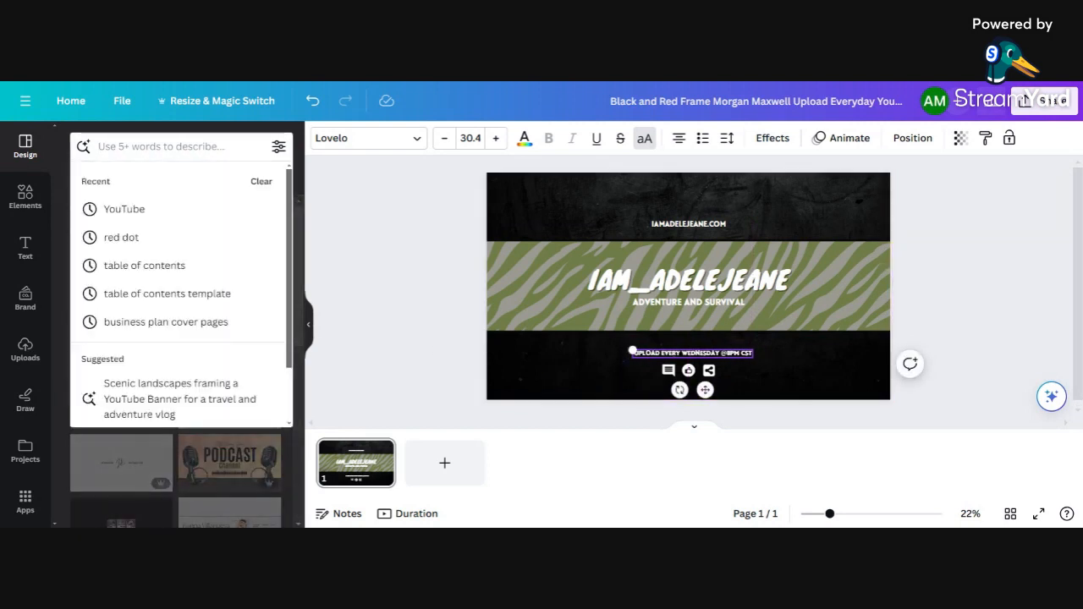
type("subsc")
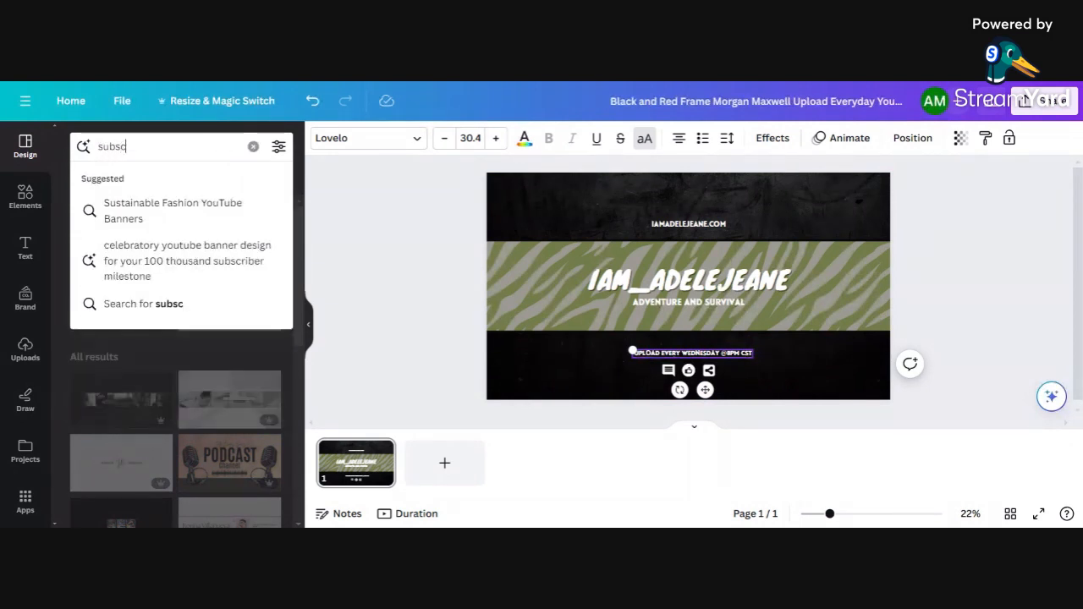
type("ribe")
key("Return")
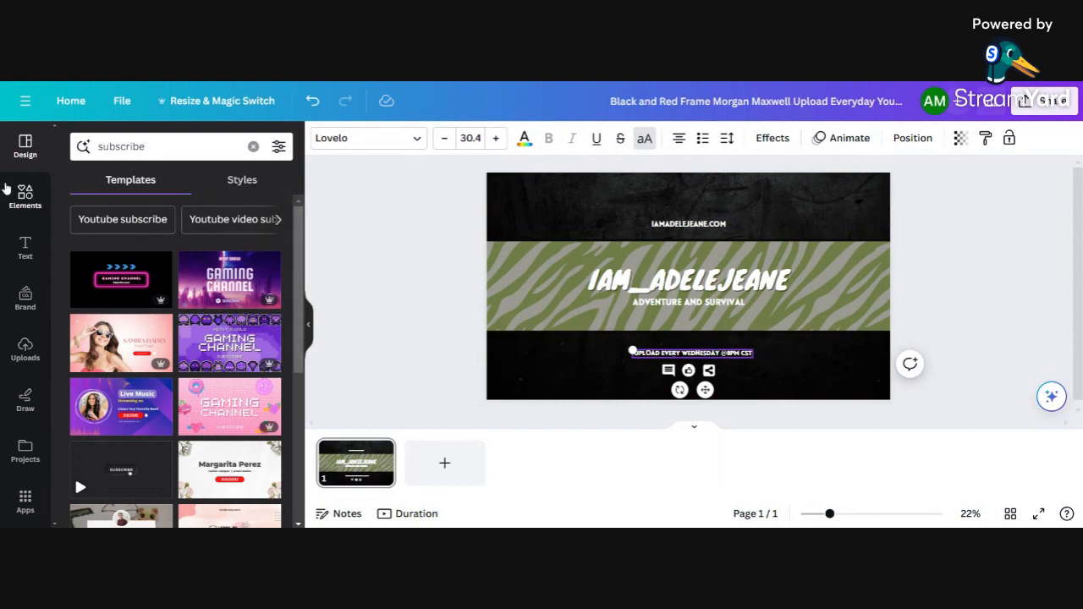
left_click(26, 193)
left_click(169, 147)
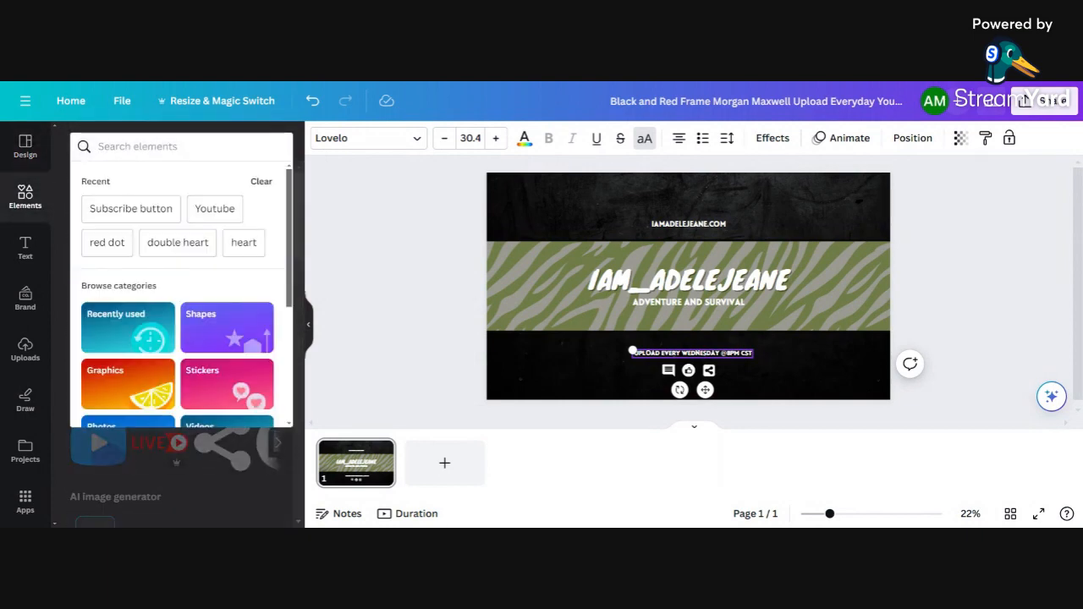
type("subs")
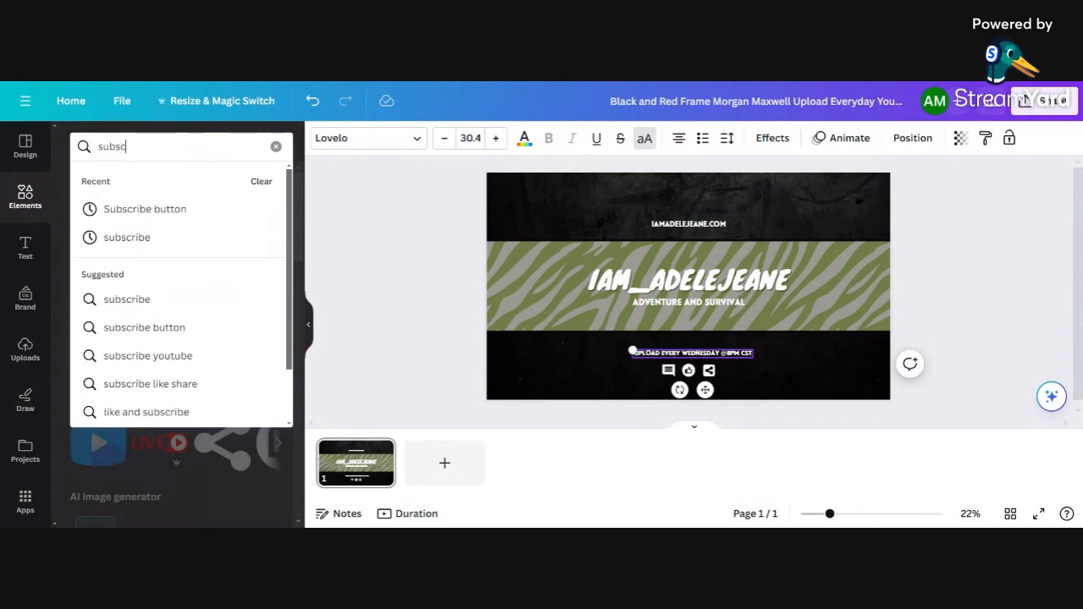
type("c")
left_click(144, 209)
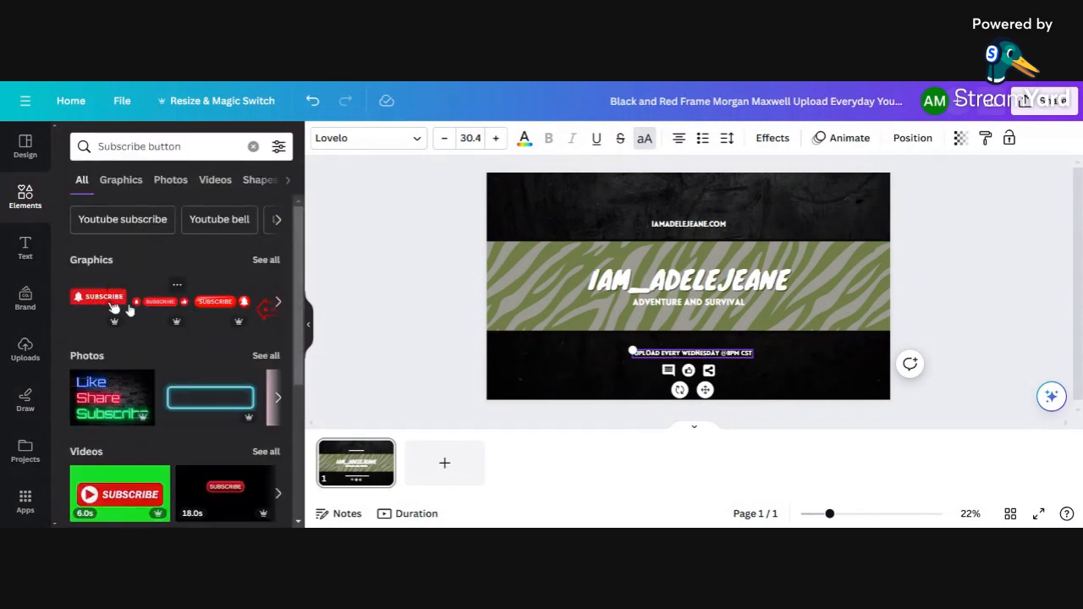
left_click(97, 300)
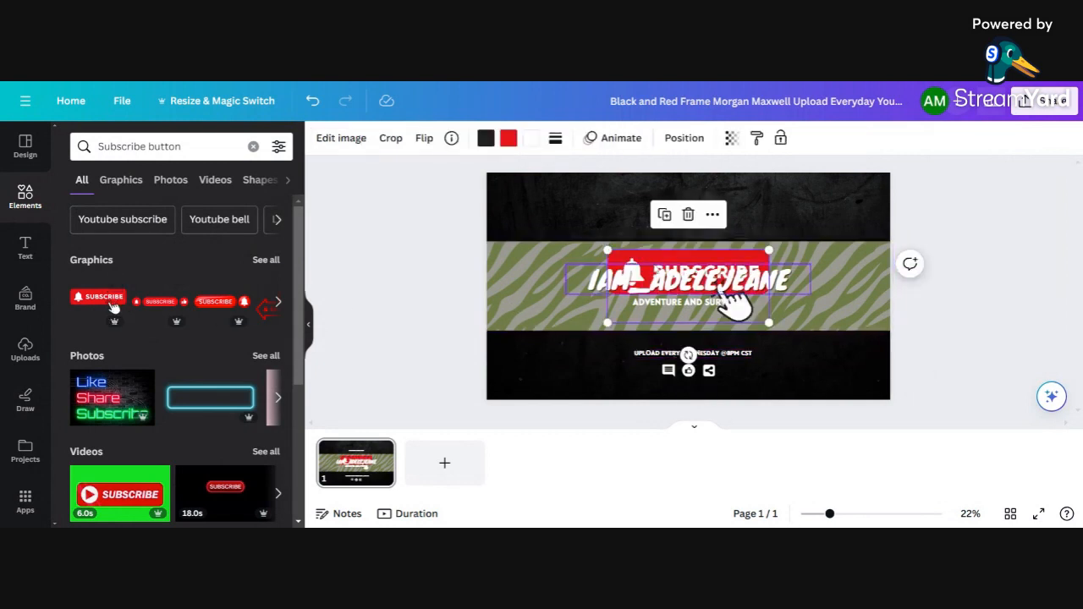
left_click_drag(759, 267, 805, 200)
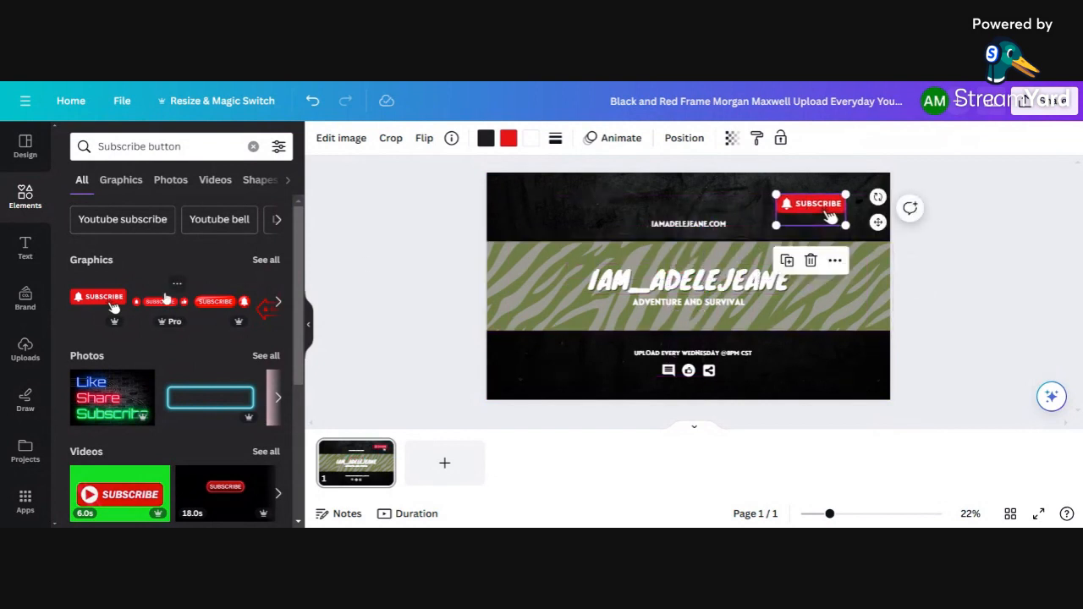
Step: Add the red Like & Subscribe graphic, shrink it into the lower-right corner, and delete the Subscribe button
left_click(275, 310)
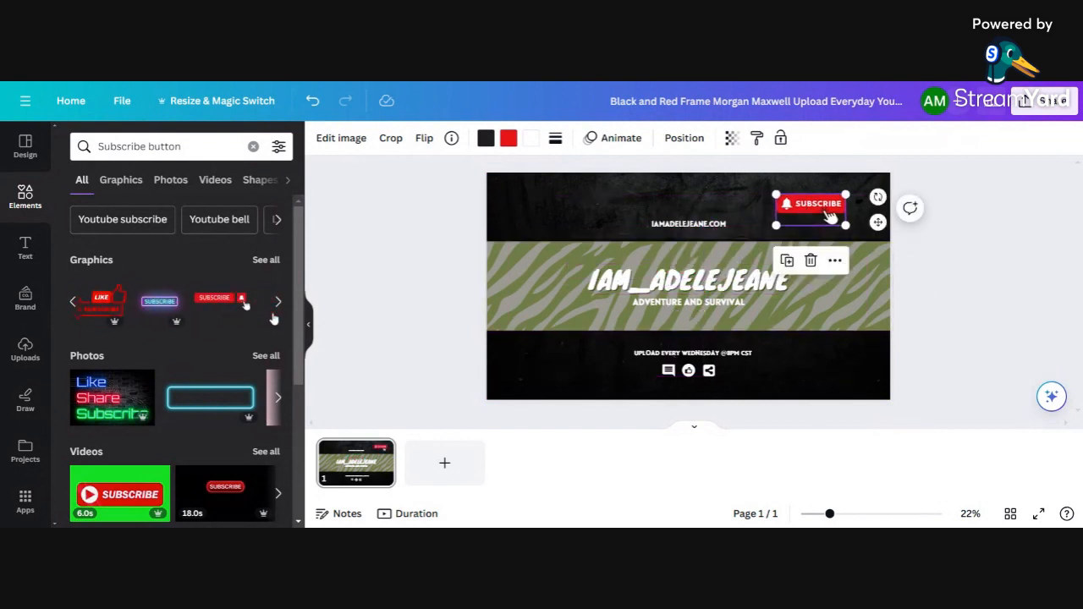
left_click(101, 301)
left_click_drag(688, 267, 592, 214)
left_click_drag(663, 191, 859, 370)
left_click(812, 211)
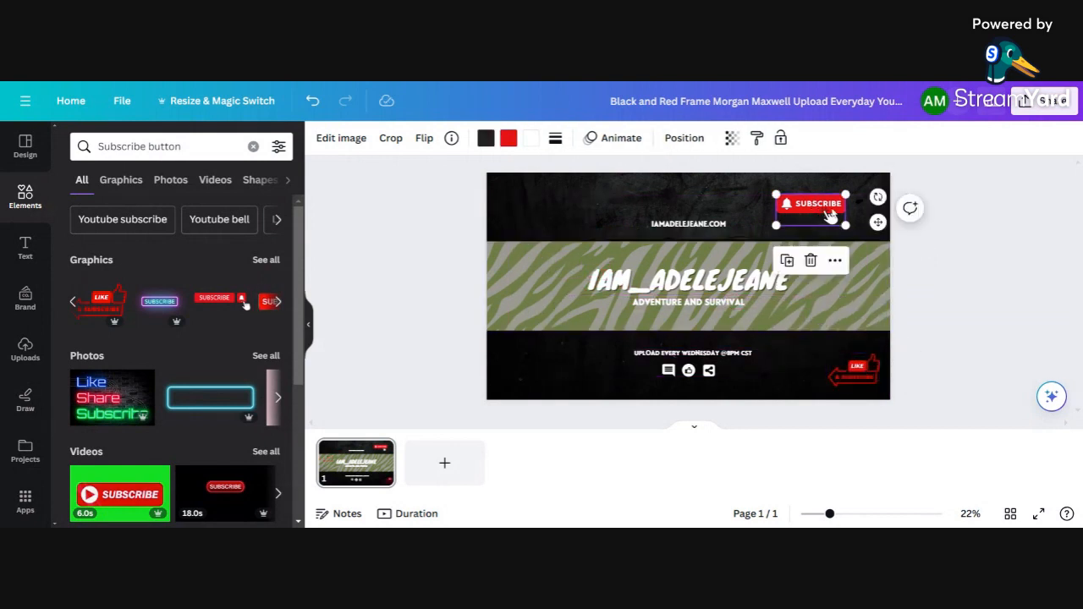
left_click(783, 322)
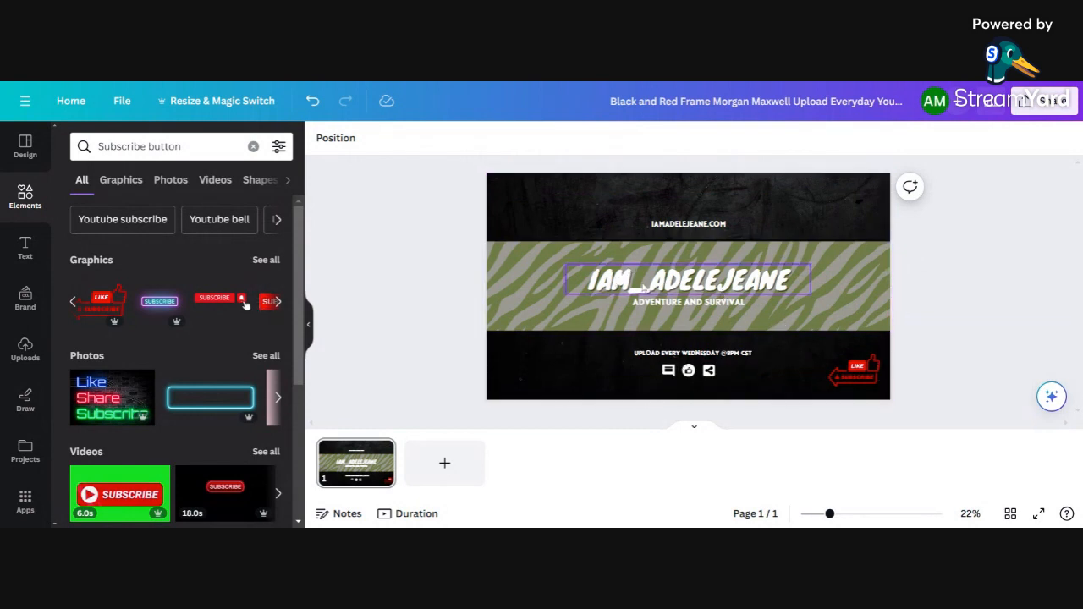
Step: Turn the black top and bottom background panels white
double_click(578, 196)
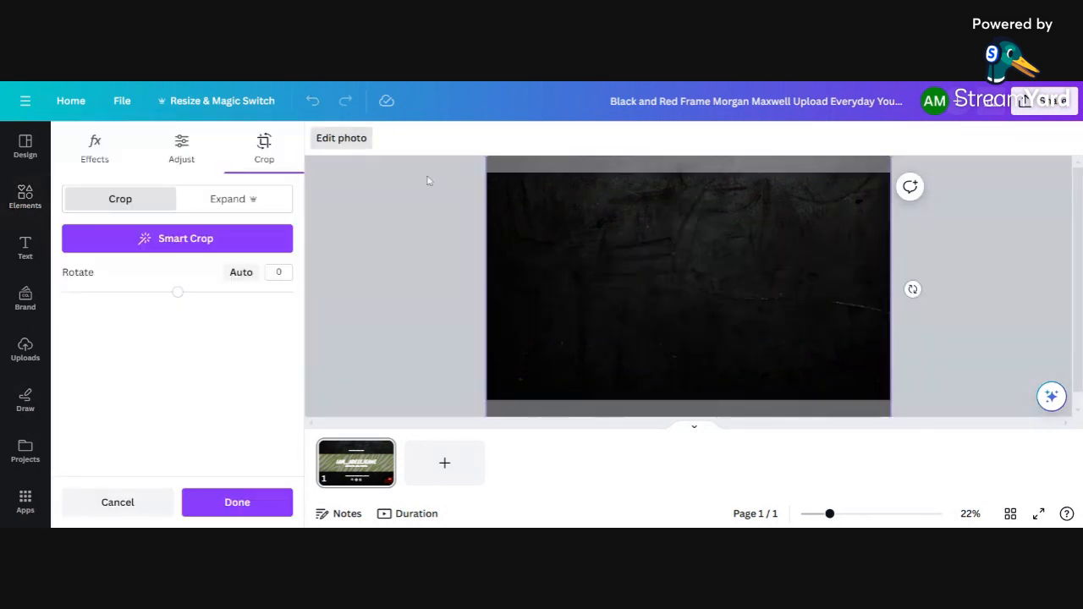
left_click(399, 284)
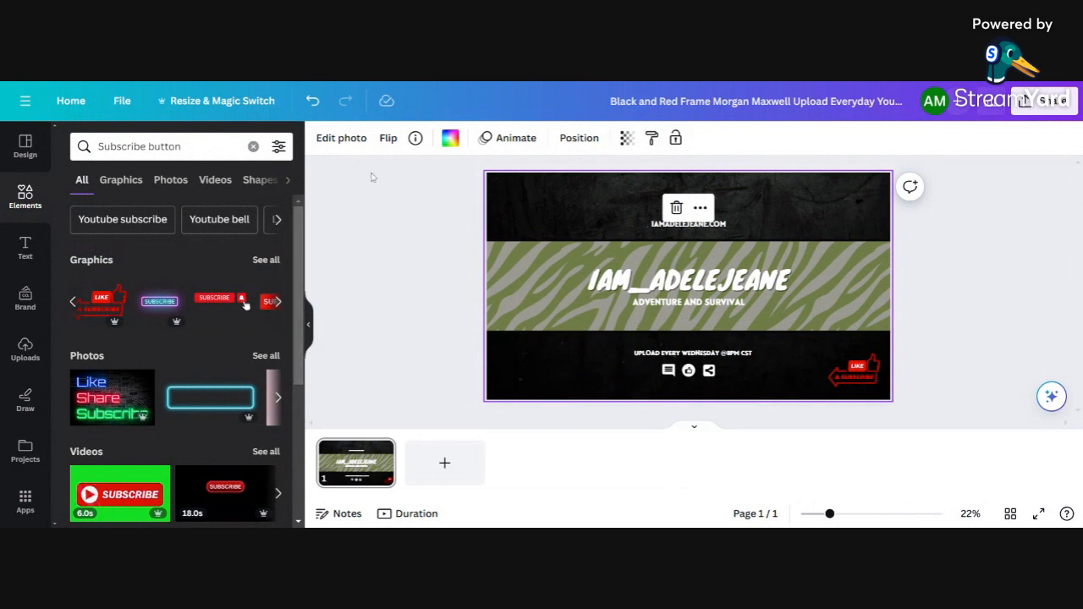
left_click(450, 139)
left_click(232, 377)
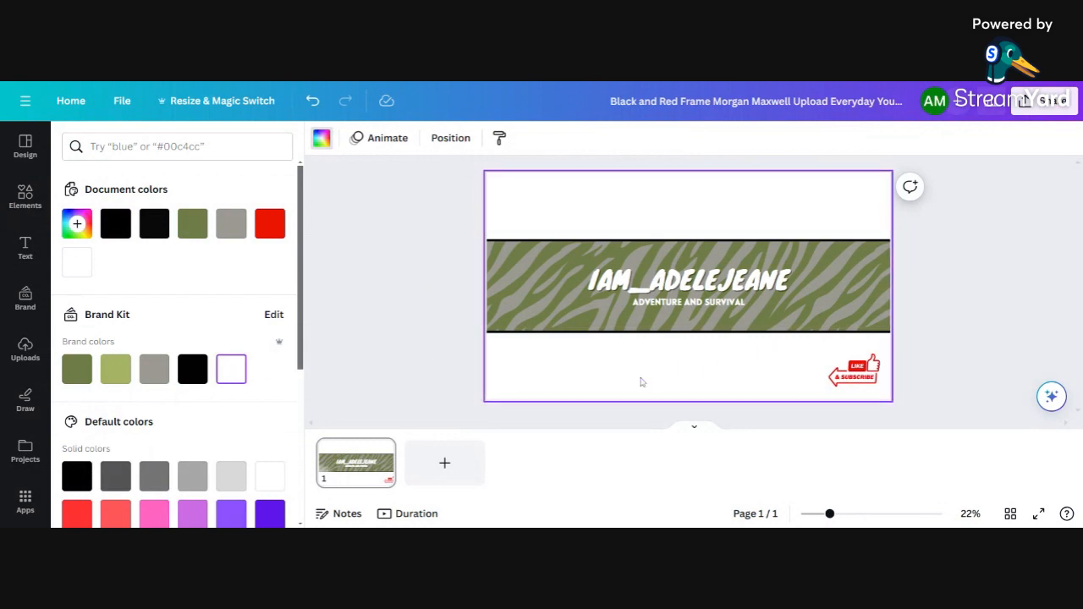
Step: Delete the small social icons below the schedule line
left_click(668, 372)
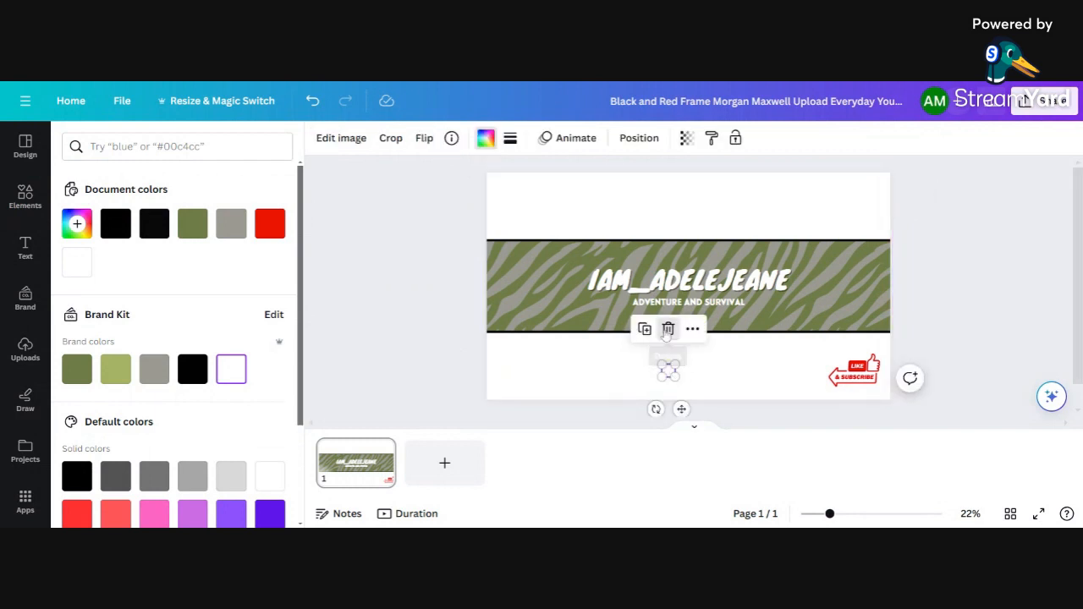
key("Escape")
left_click(684, 376)
left_click(688, 328)
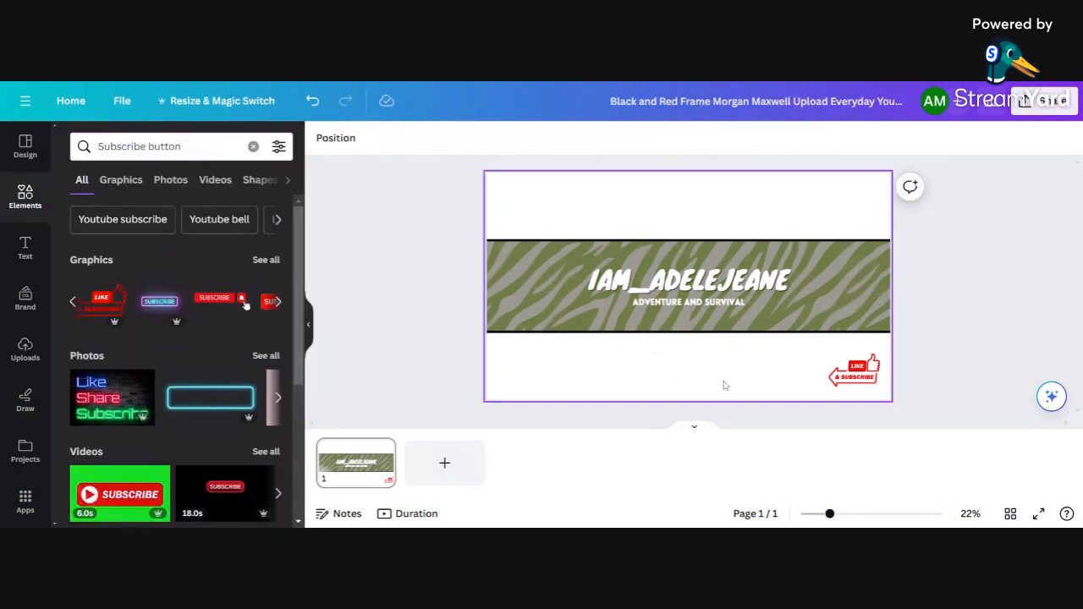
Step: Make the schedule text black so it shows against the white panel
left_click(702, 374)
left_click(708, 327)
left_click(680, 357)
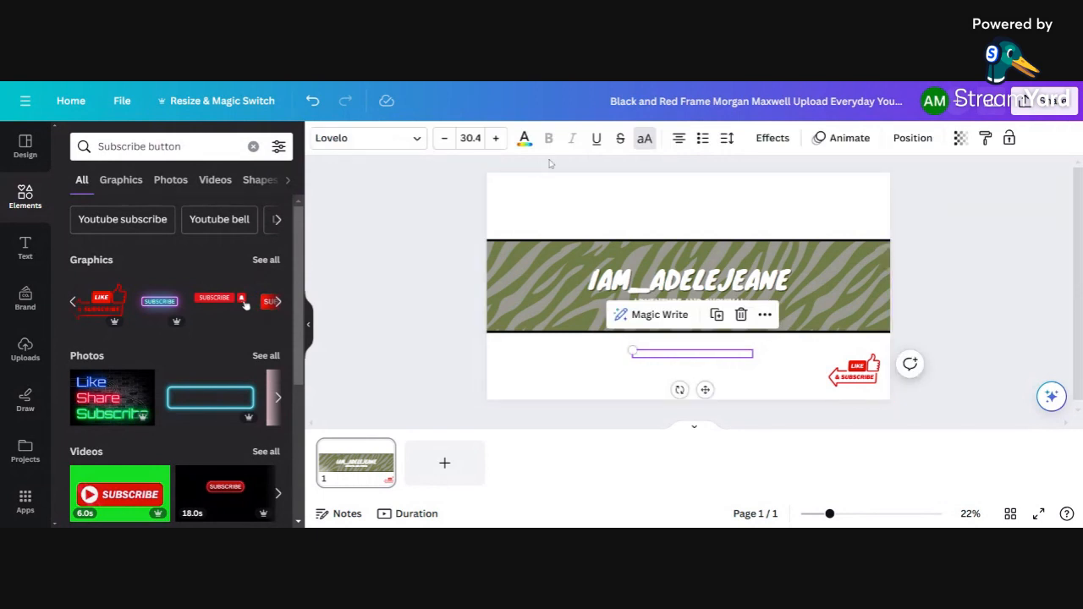
left_click(525, 138)
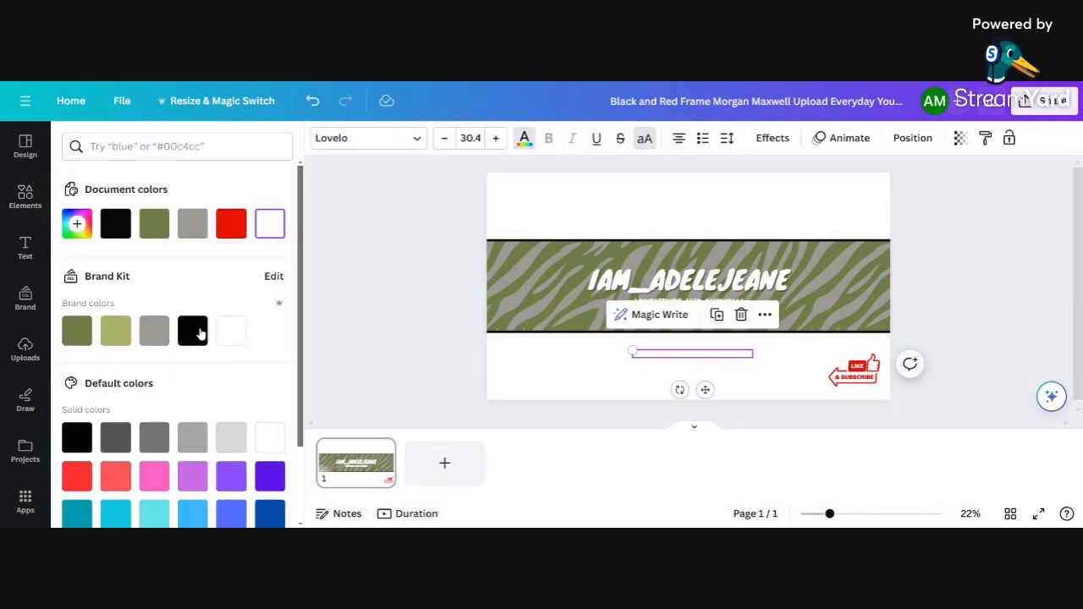
left_click(192, 330)
left_click(615, 373)
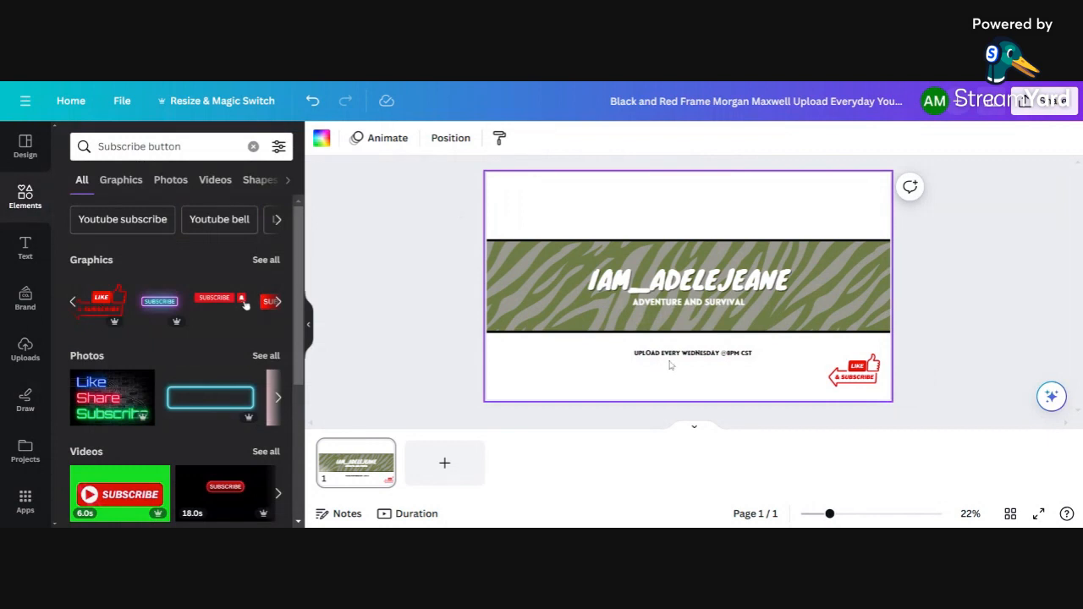
Step: Make the website address line at the top black
left_click(663, 226)
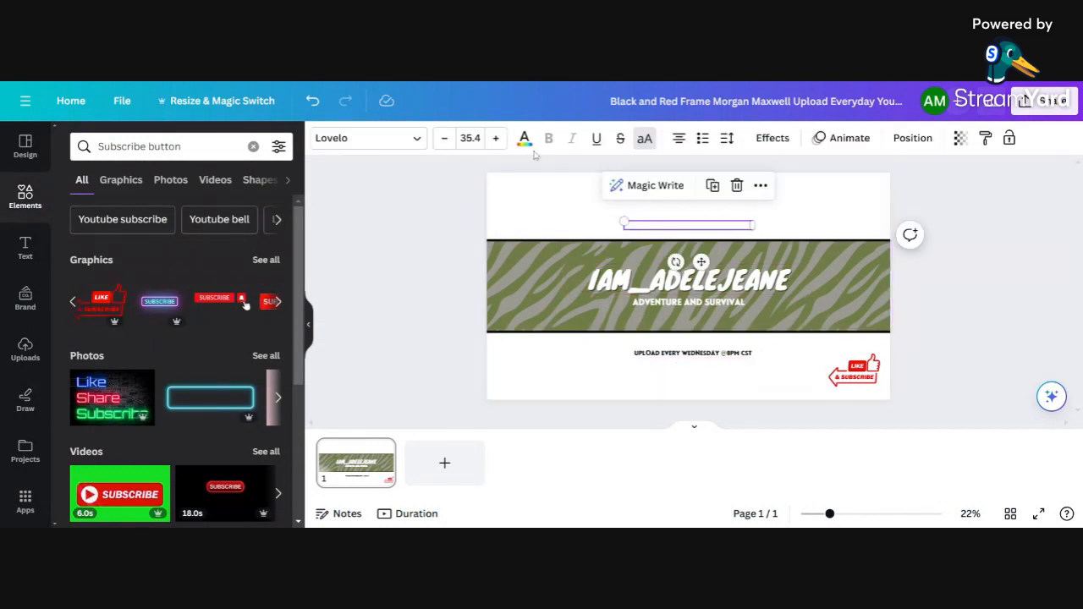
left_click(524, 138)
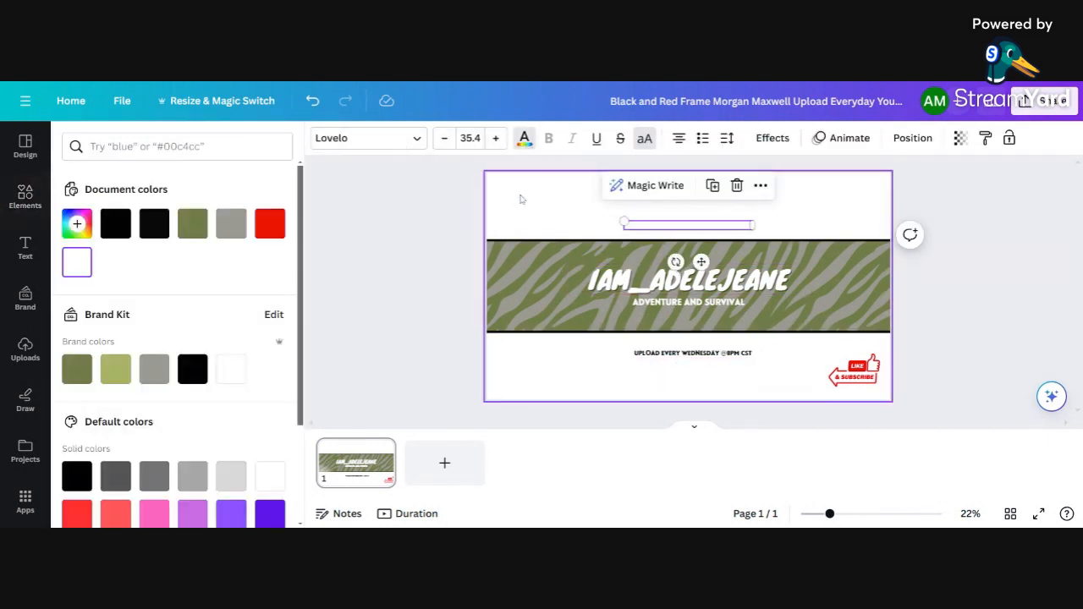
left_click(192, 369)
left_click(605, 342)
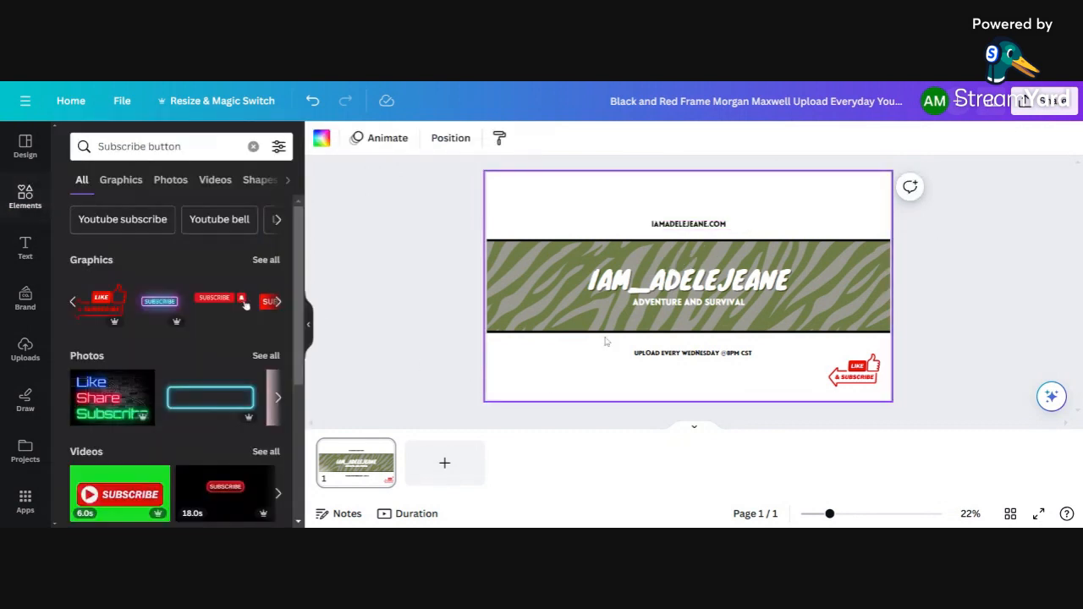
Step: Highlight the ADVENTURE AND SURVIVAL subtitle words for replacement
left_click(677, 279)
left_click(668, 302)
double_click(668, 302)
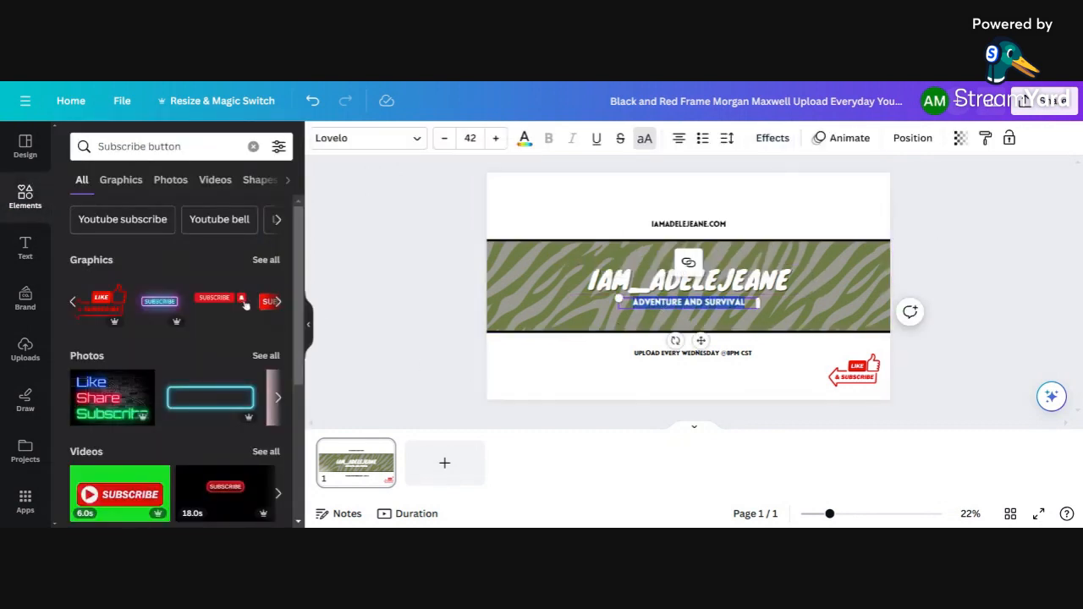
Step: Enter the tagline BUSINESS COACH | TRAVEL | LIFESTYLE, widen it to one line and nudge it into place
type("BUSINESS")
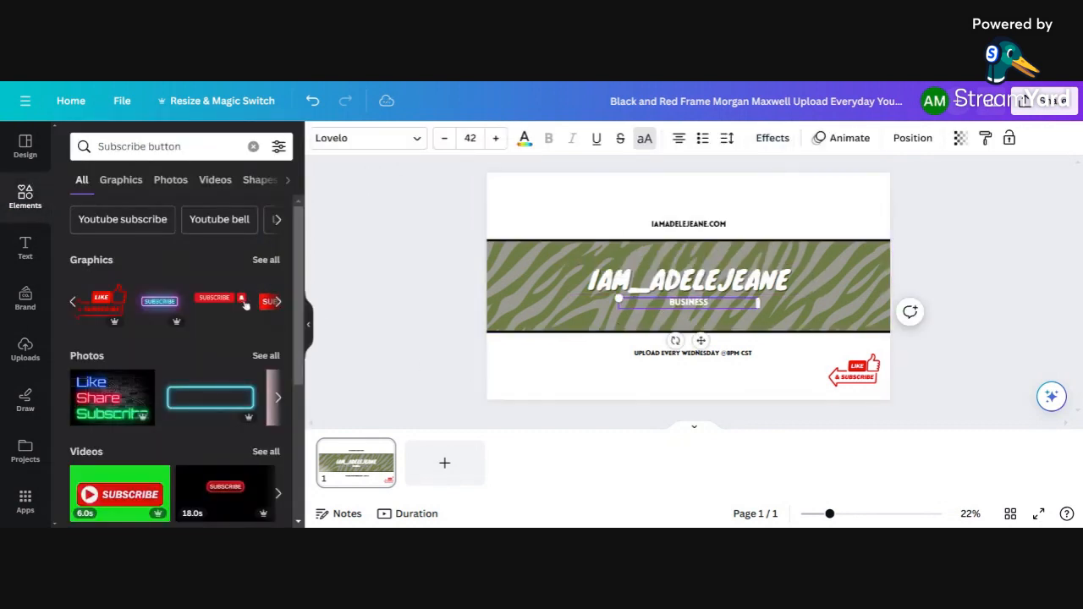
type(" COACH | TRAVEL")
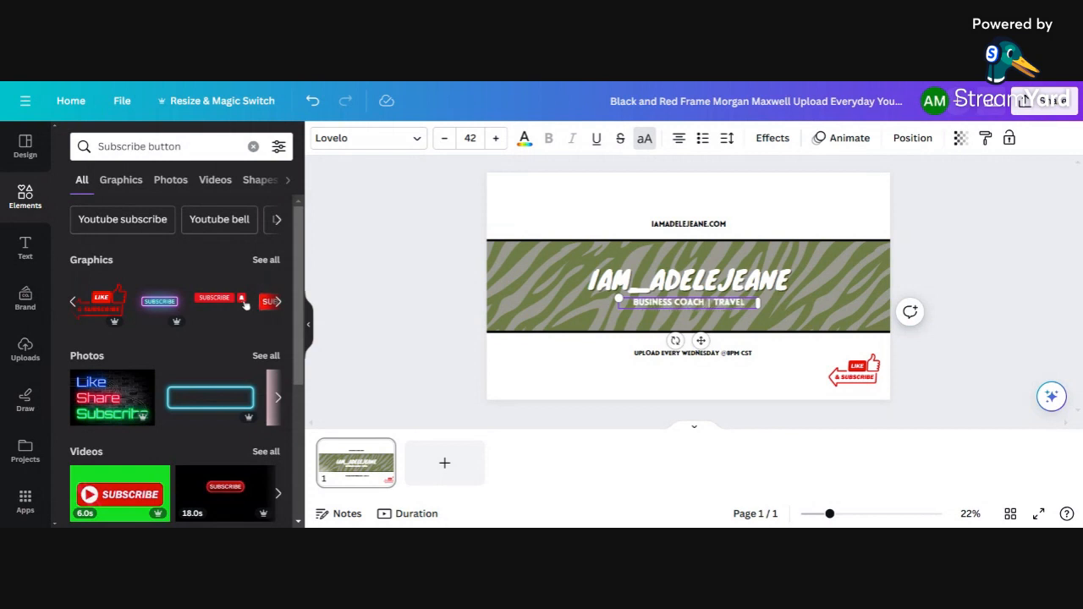
type(" | LIFESTYLE")
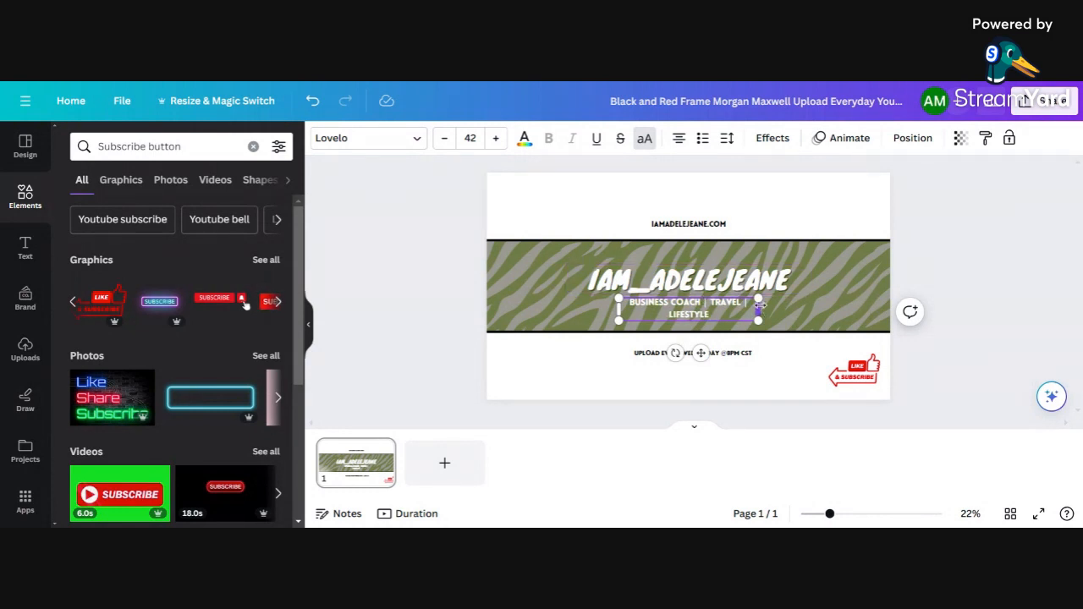
left_click_drag(758, 306, 790, 303)
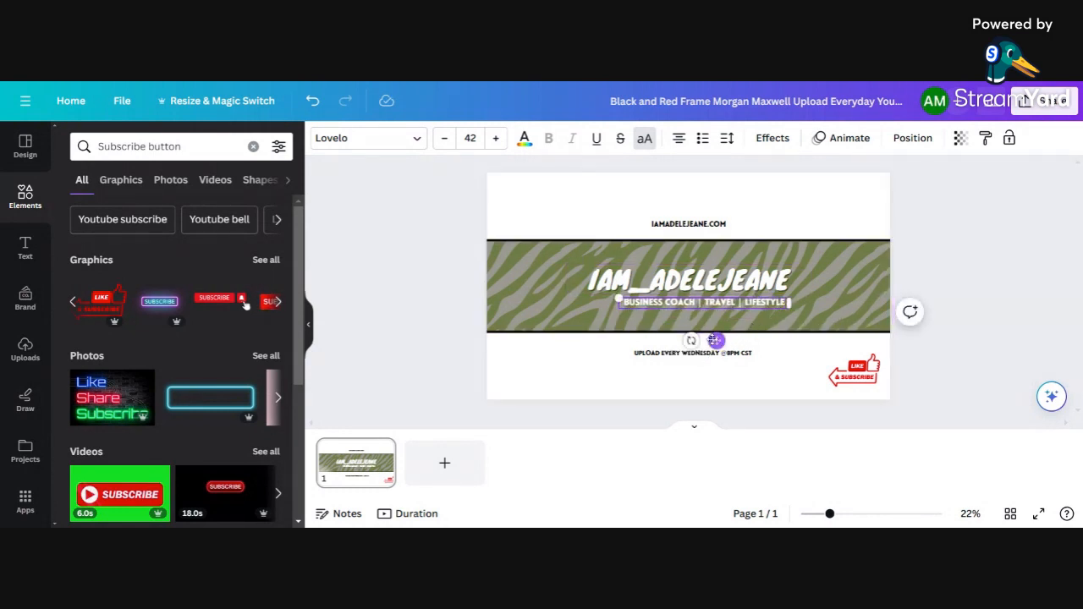
left_click_drag(715, 341, 694, 347)
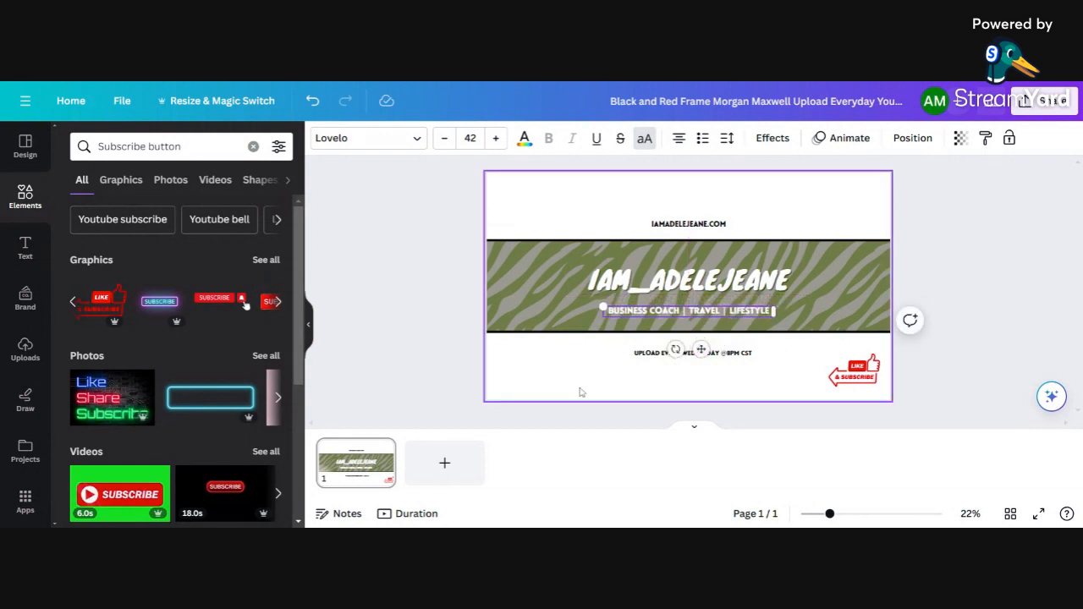
left_click(684, 372)
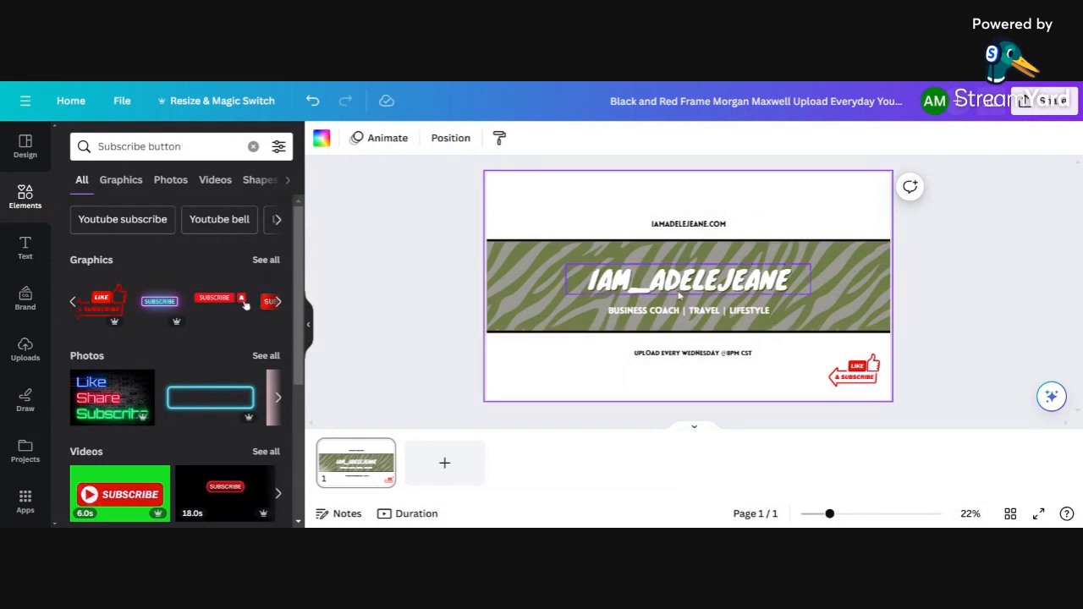
Step: Download the banner as a PNG from the Share menu
left_click(1058, 98)
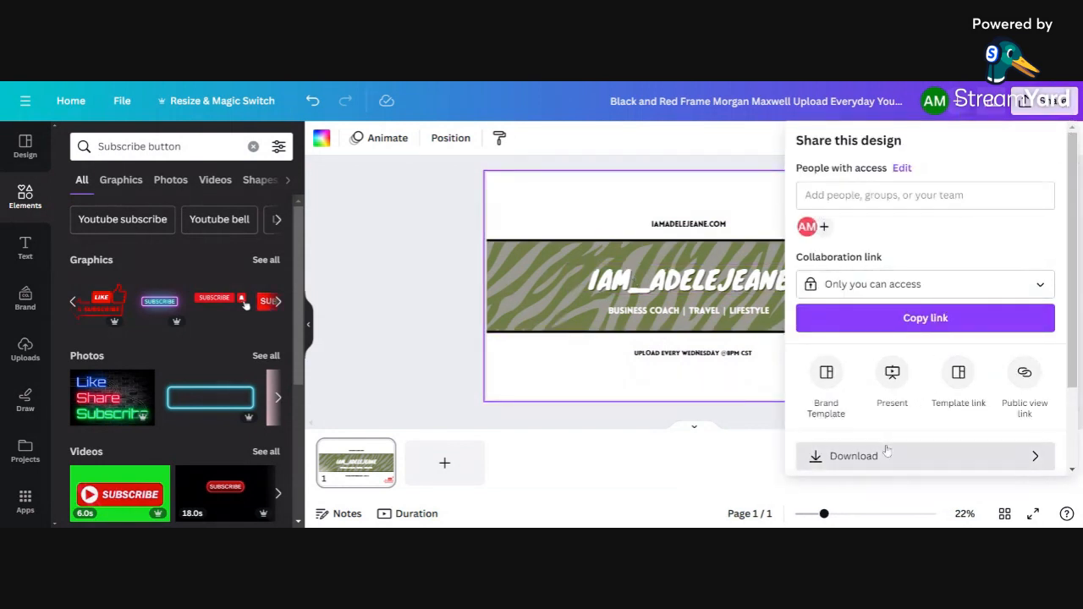
left_click(888, 456)
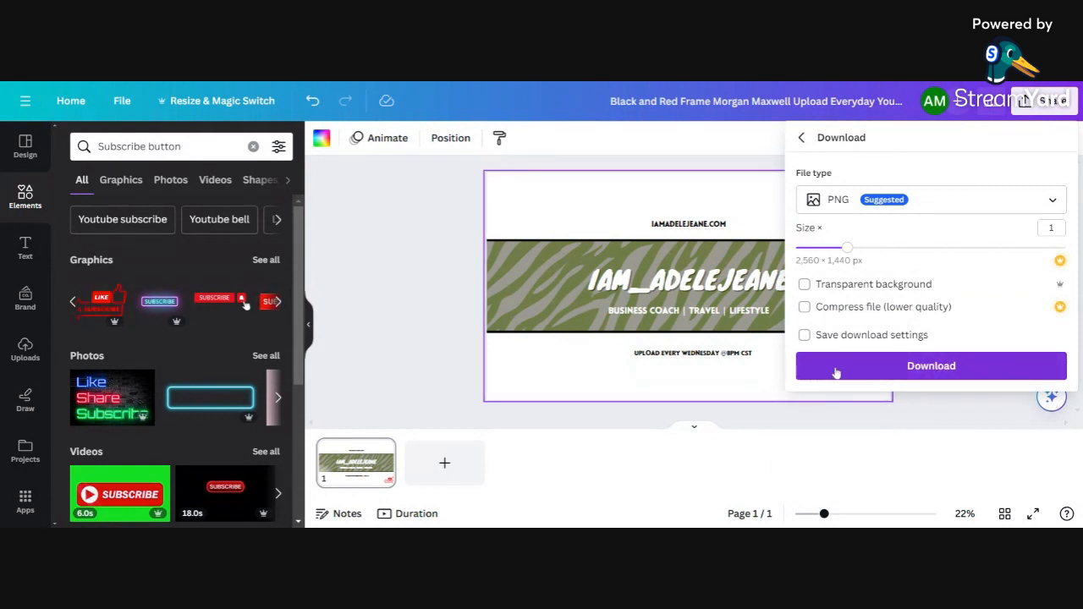
left_click(550, 419)
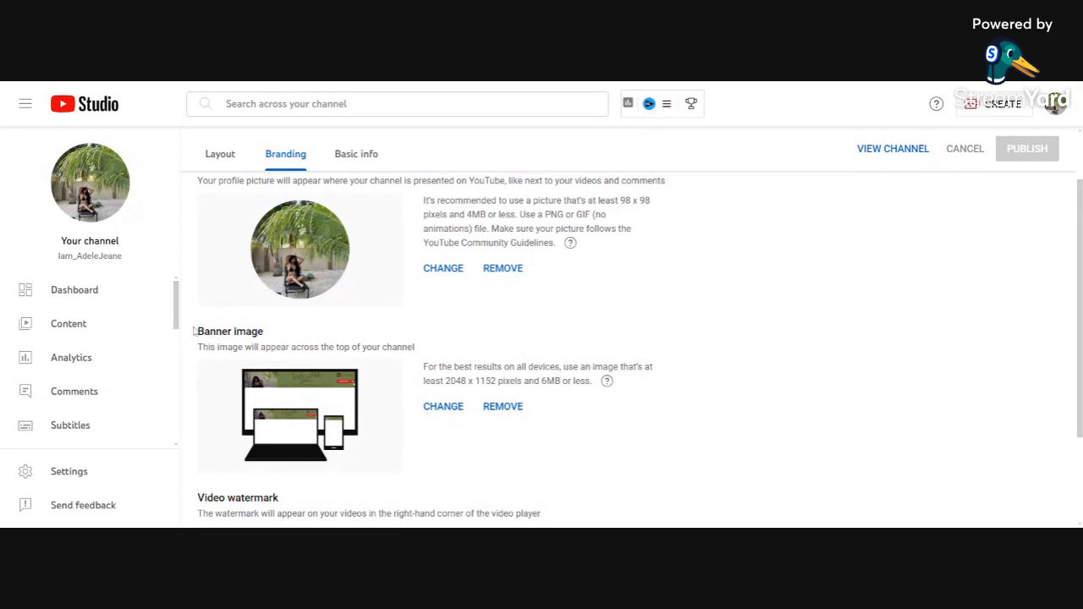
left_click_drag(193, 331, 275, 338)
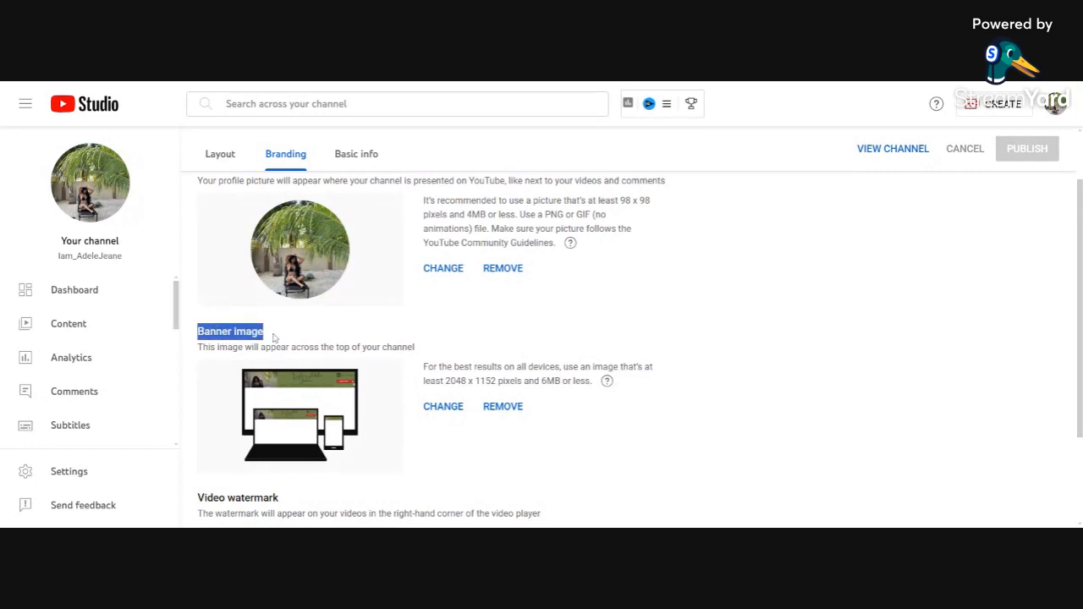
left_click(441, 411)
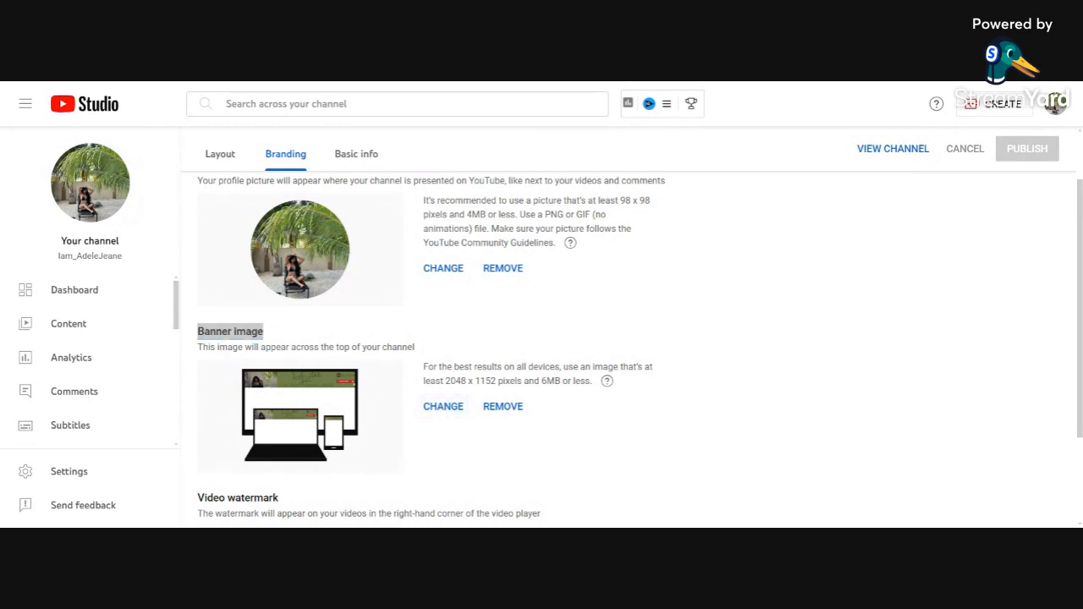
key("Escape")
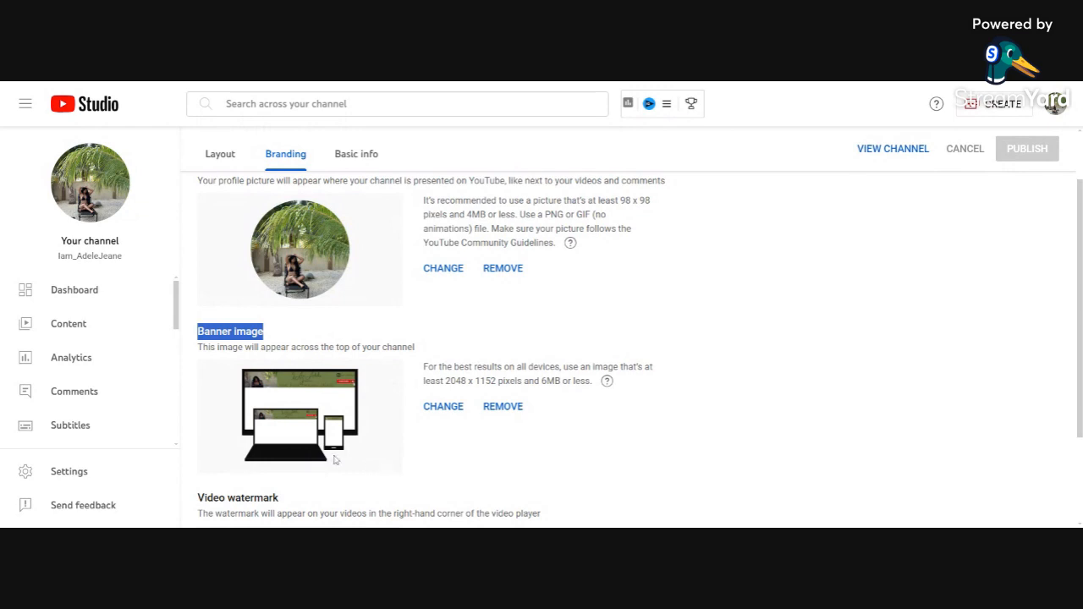
left_click(722, 82)
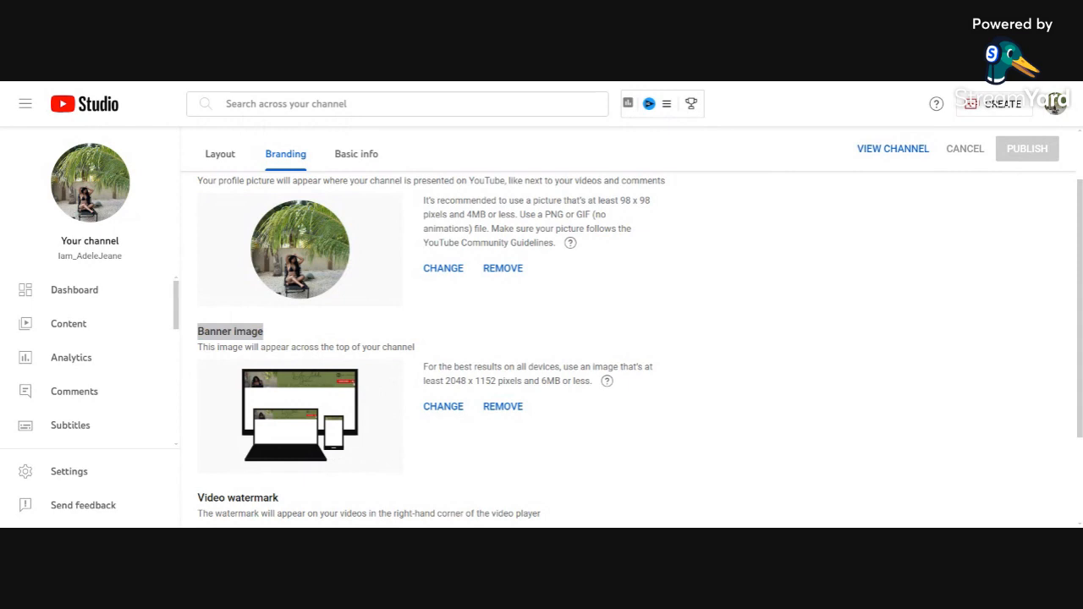
key("ctrl+Tab")
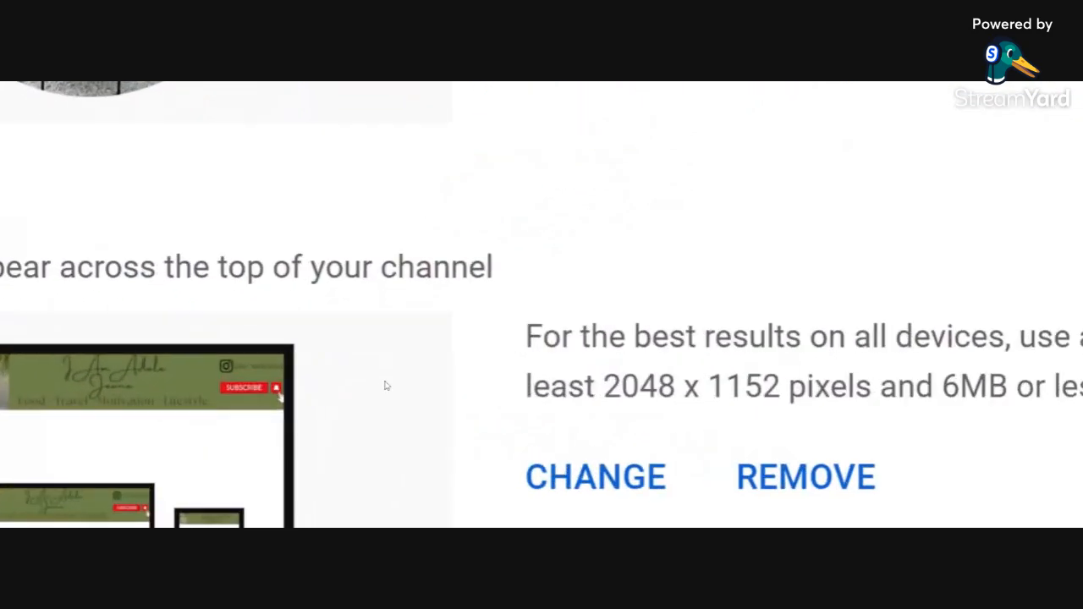
left_click(352, 351)
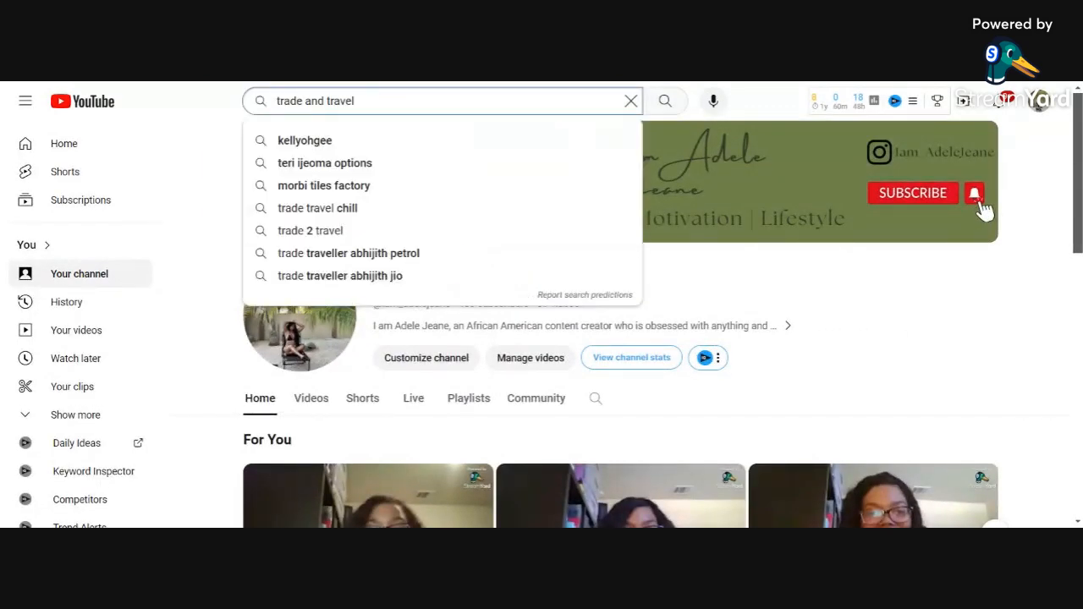
Step: Search YouTube for 'trade and travel' and open the Trade and Travel channel page
key("Return")
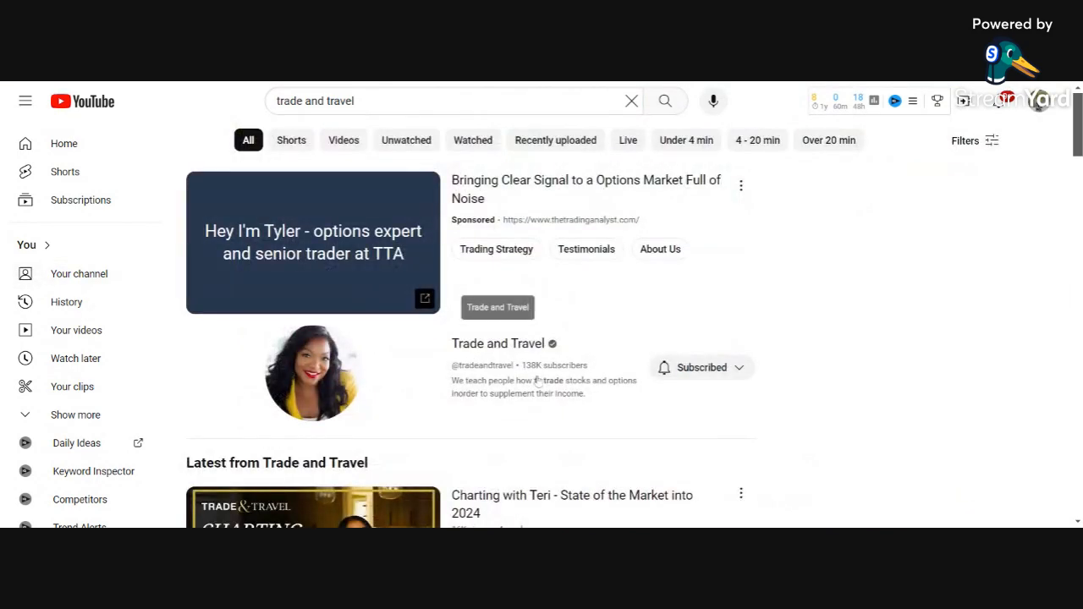
left_click(515, 355)
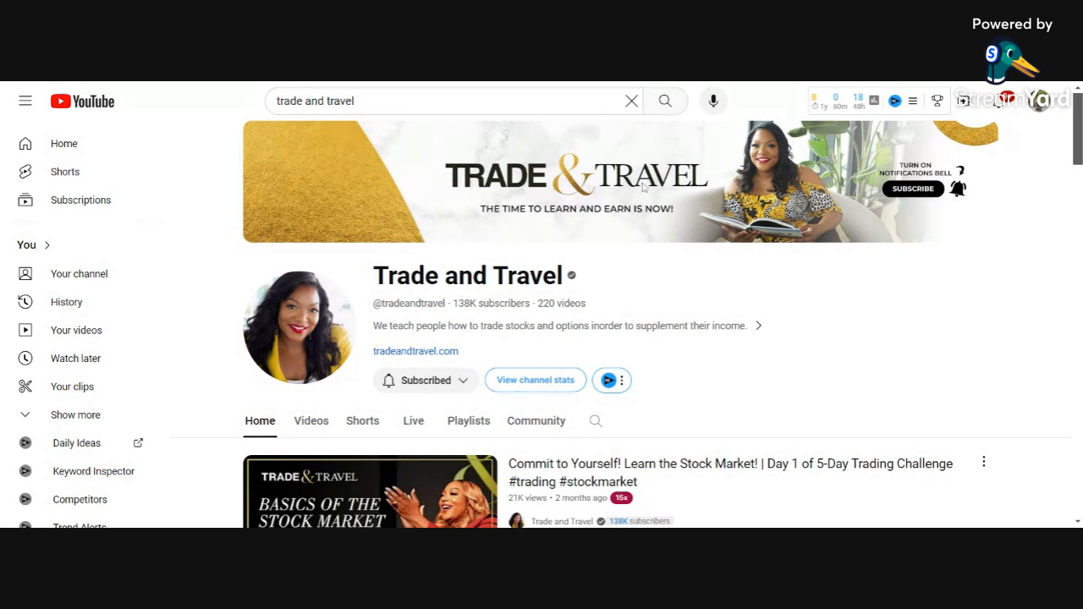
left_click_drag(355, 100, 277, 101)
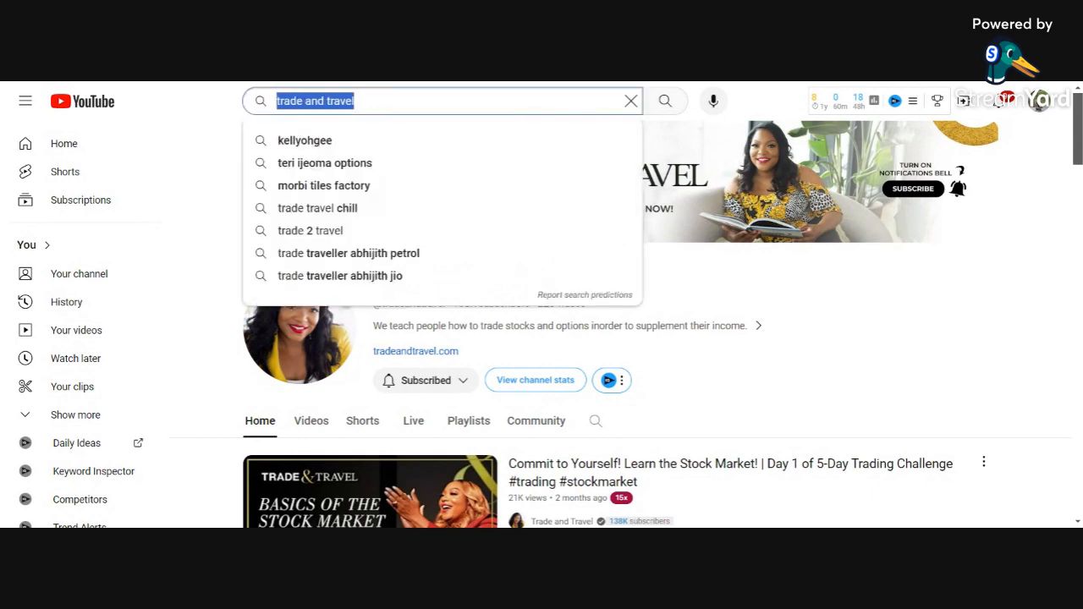
Step: Search for the creator by name and open their channel from the results
type("myro")
type("n")
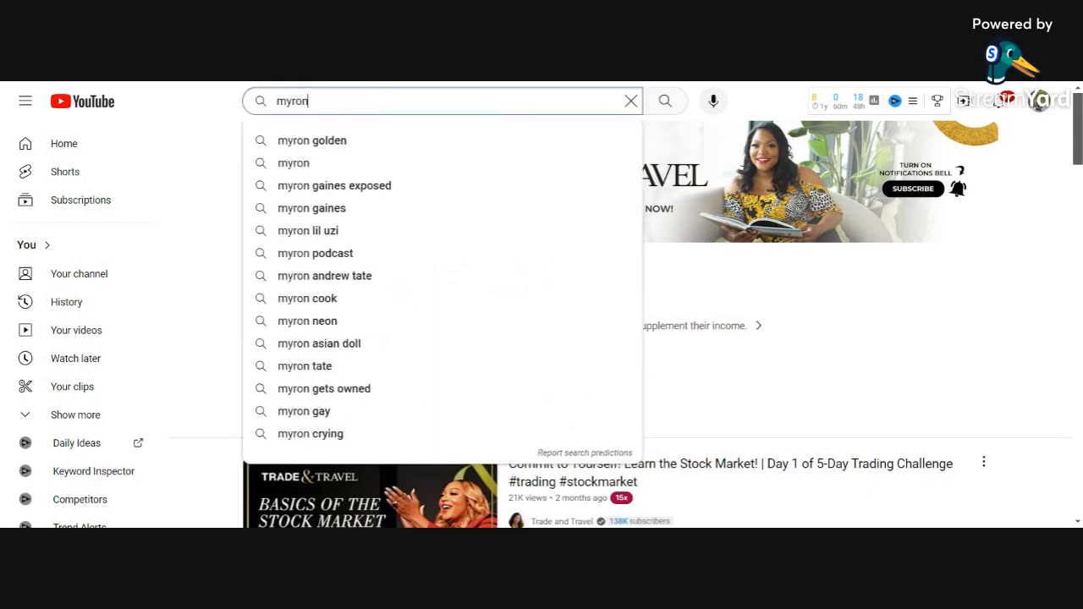
left_click(374, 137)
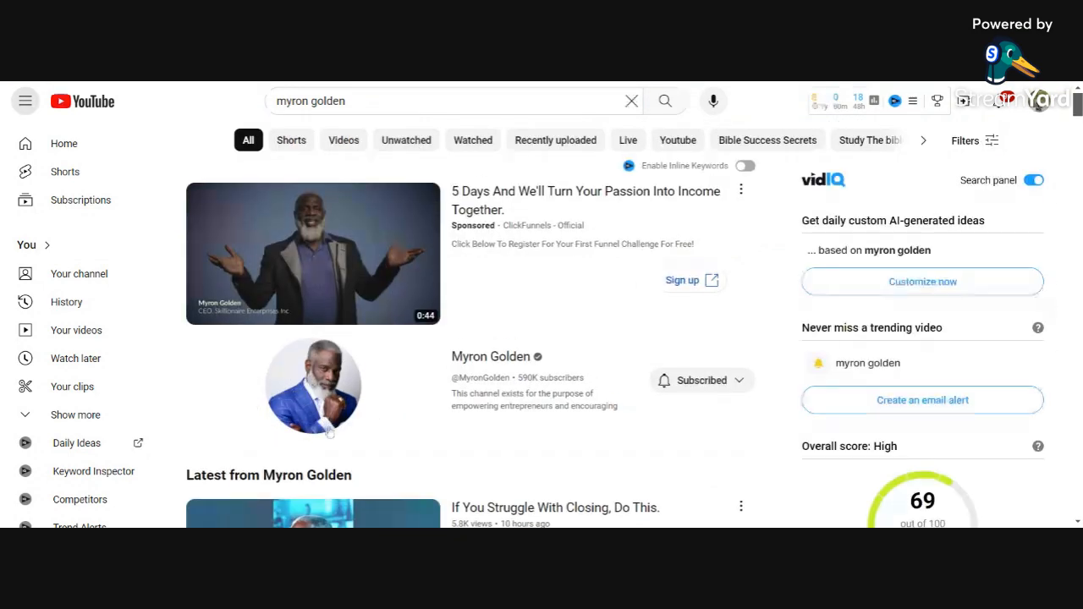
left_click(483, 362)
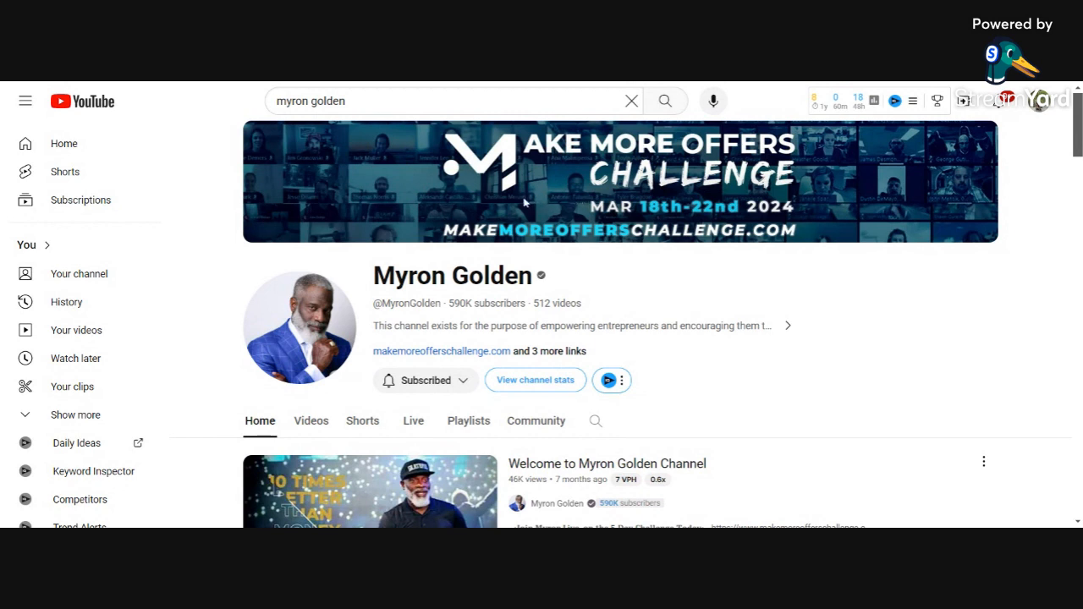
Step: Replace the search query with another creator's name
left_click(345, 101)
left_click_drag(345, 101, 276, 101)
type("jacki")
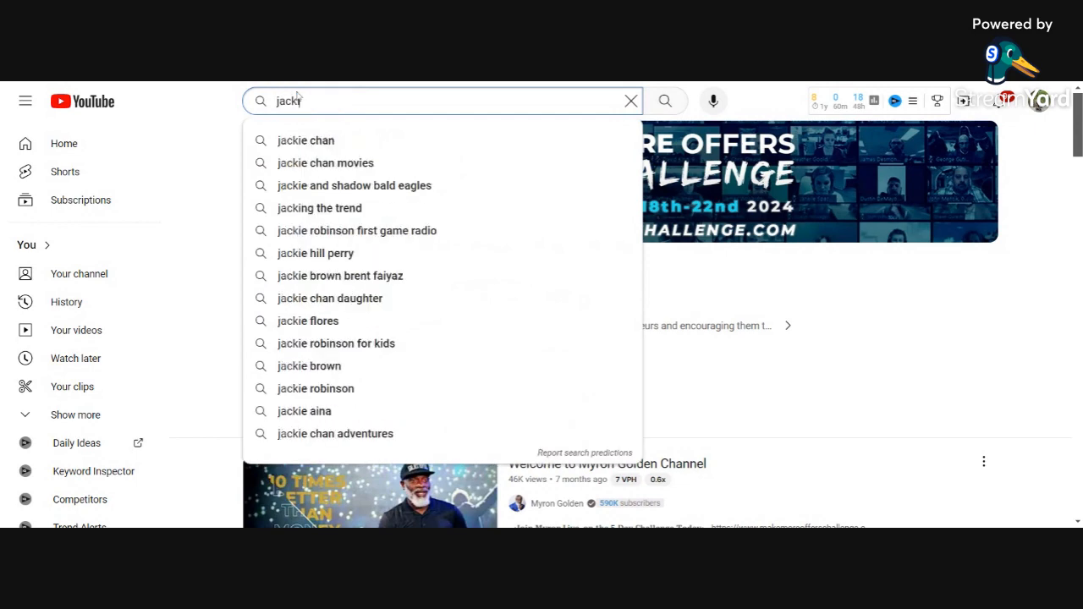
type("e a")
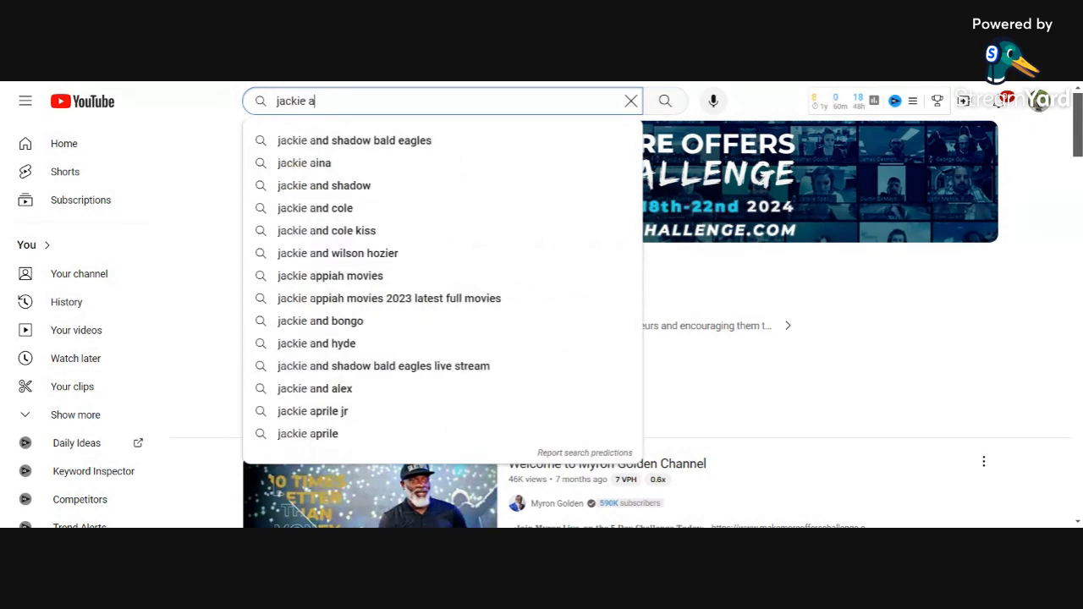
Step: Open the beauty creator's channel from the search suggestion to see her white banner with black name lettering
left_click(306, 162)
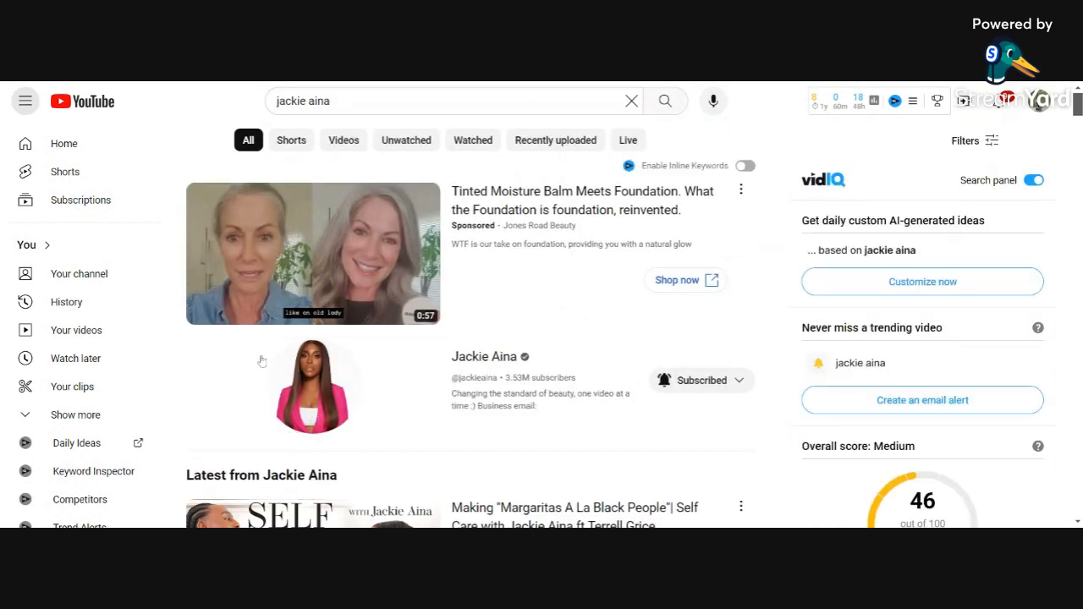
left_click(477, 358)
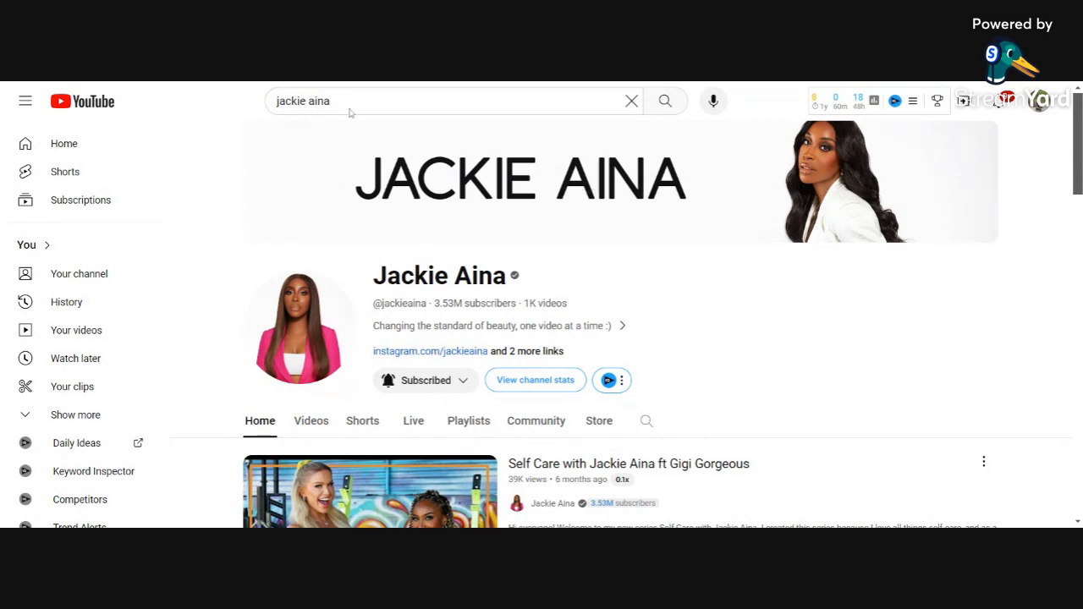
left_click_drag(350, 113, 248, 105)
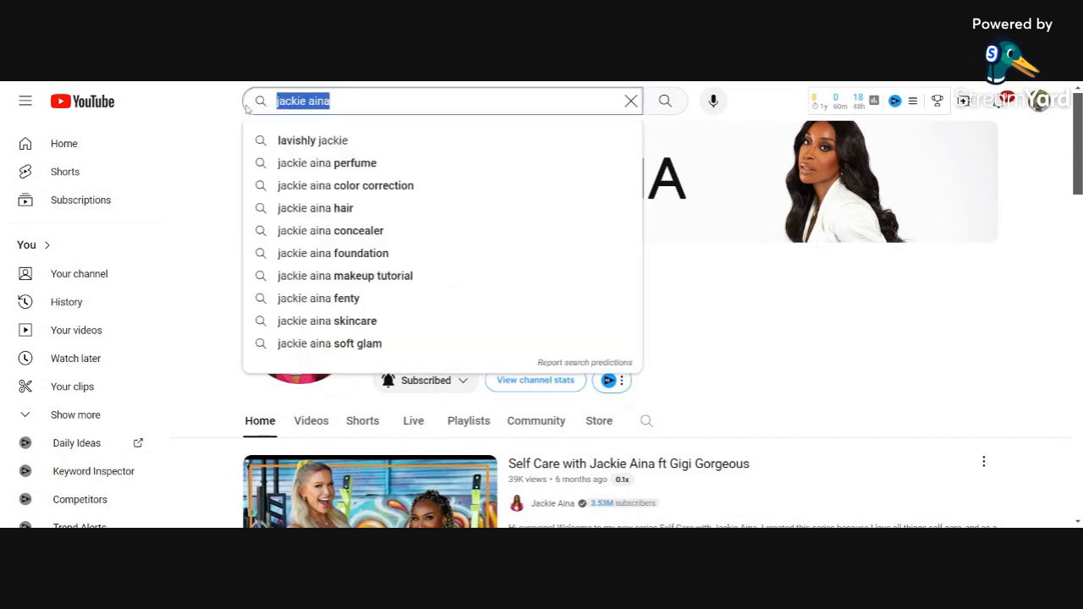
Step: Search 'asmr twix' and open the ASMR Twix channel with its dark red 'new video every week' banner
type("as")
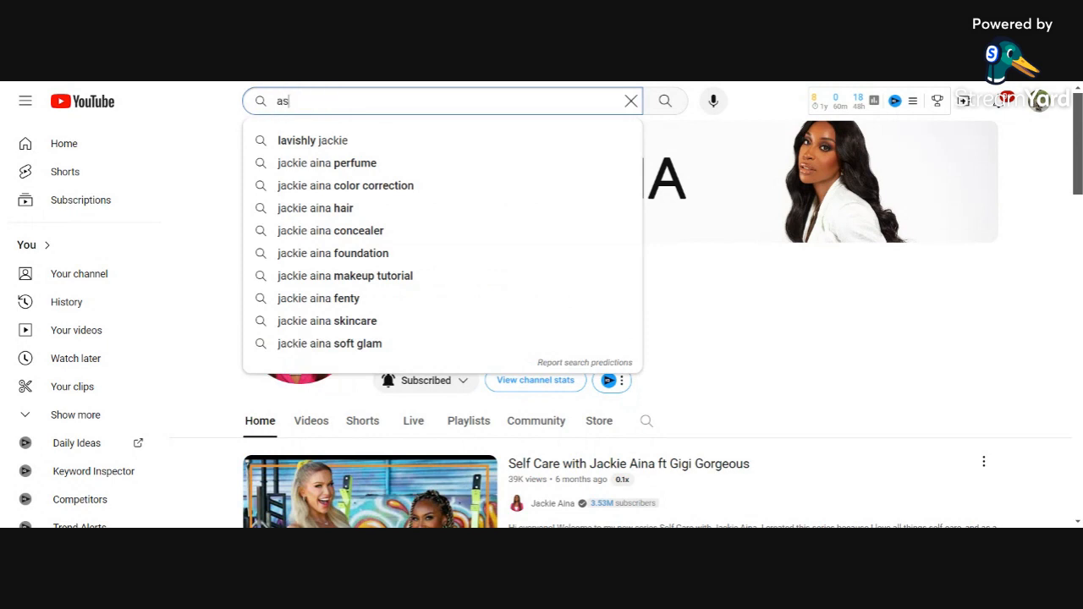
type("mr twi")
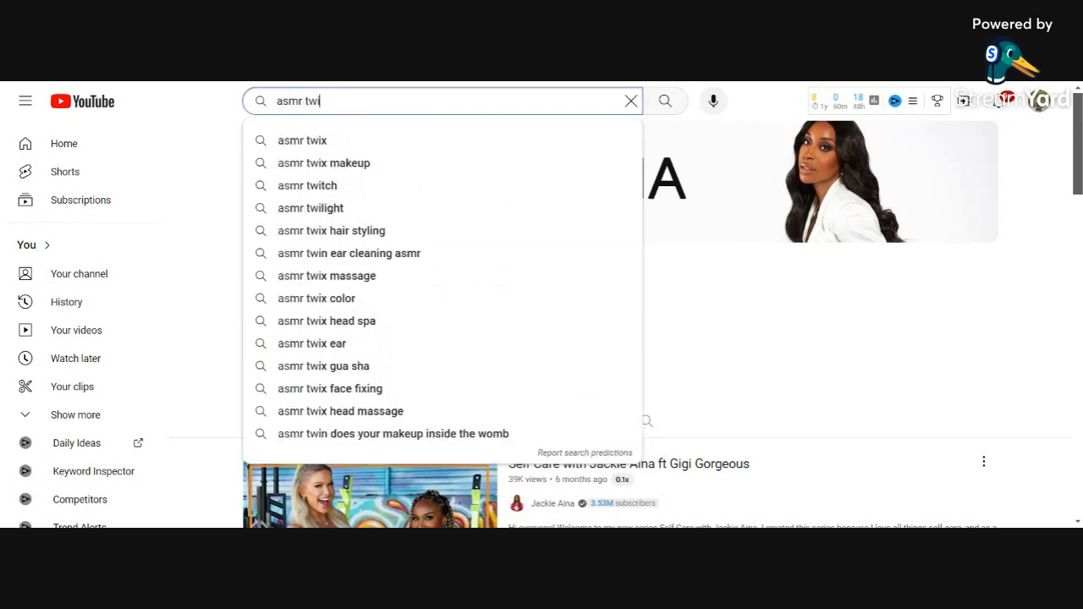
type("x")
key("Return")
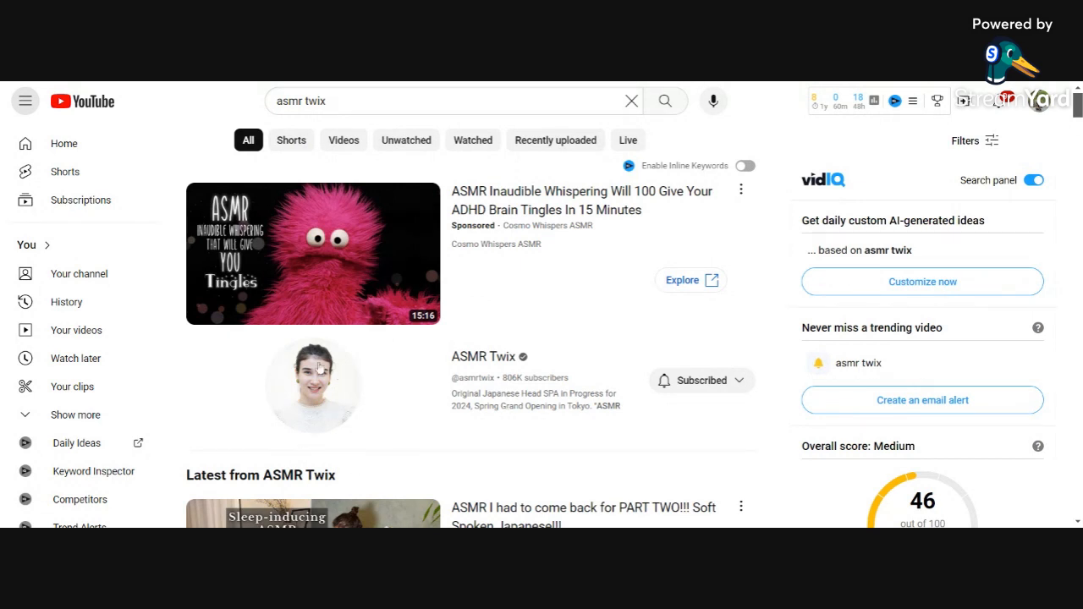
left_click(476, 369)
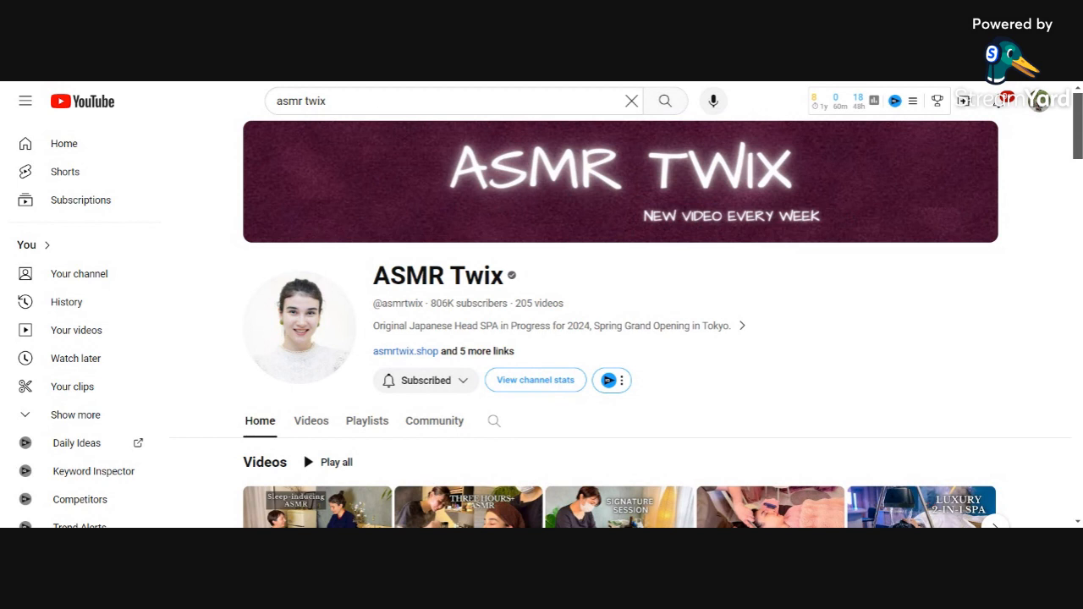
Step: Select the whole 'asmr twix' query in the YouTube search box
left_click(326, 101)
double_click(316, 101)
left_click(327, 100)
left_click_drag(327, 100, 234, 108)
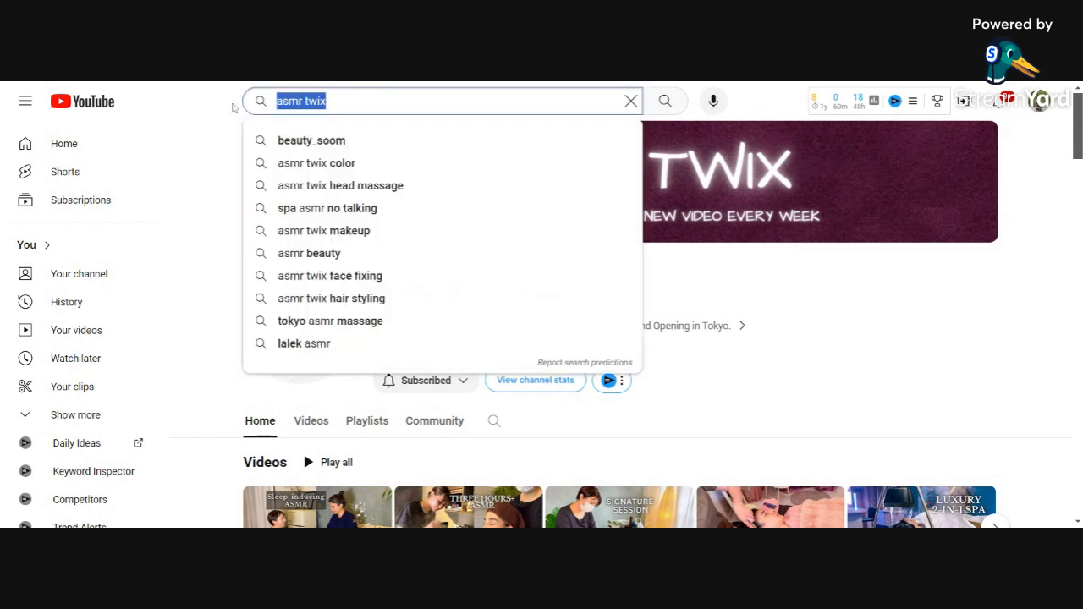
Step: Search 'nyx cosmetics' and open the NYX Cosmetics channel with its green football-field banner
type("ny")
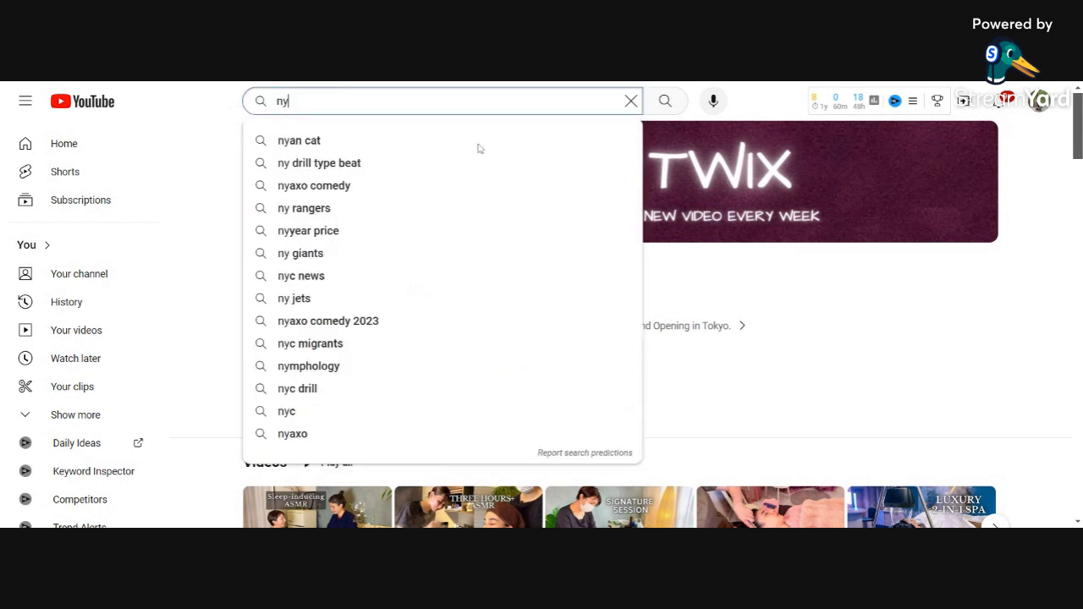
type("x cosme")
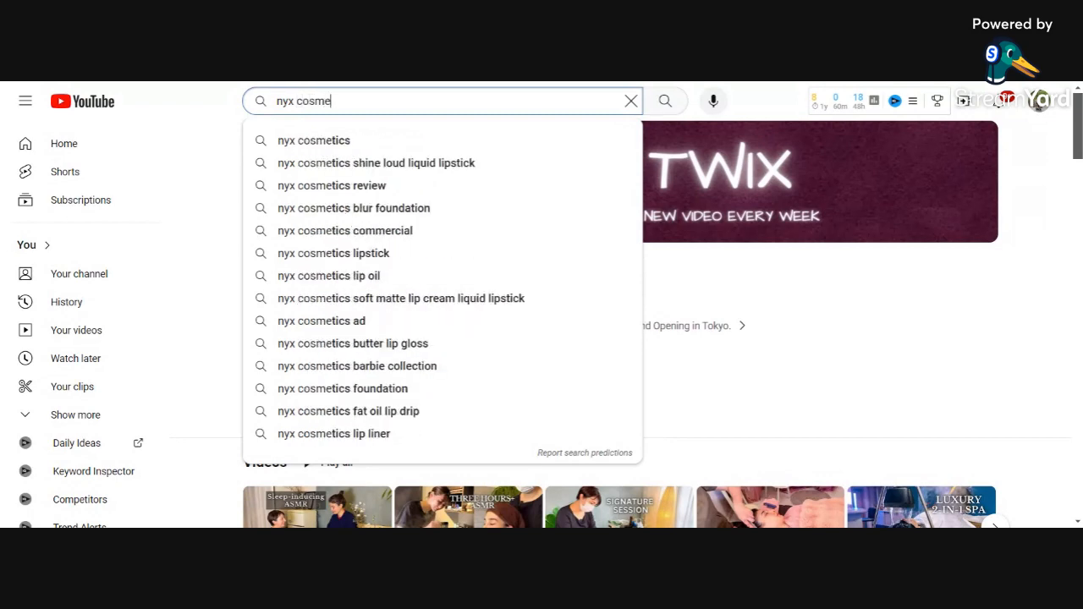
type("tics")
key("Return")
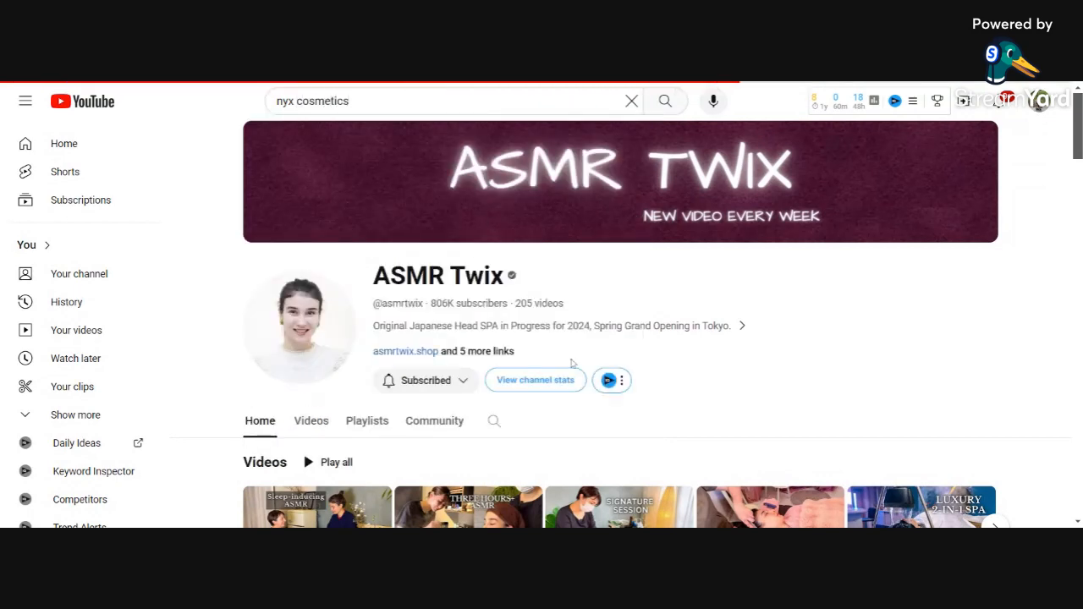
scroll(471, 338, "down", 1)
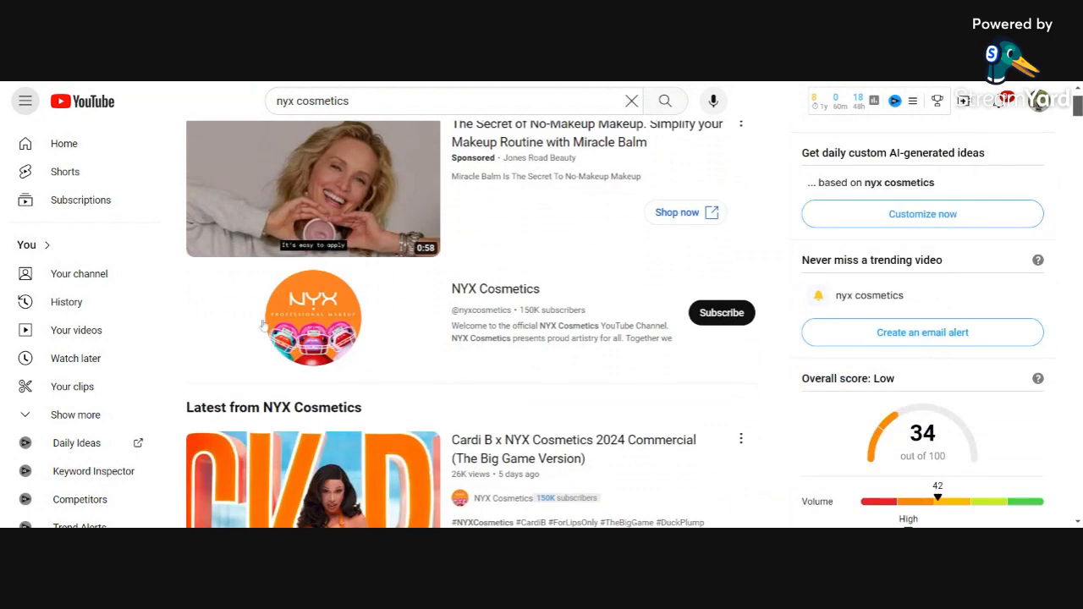
left_click(305, 335)
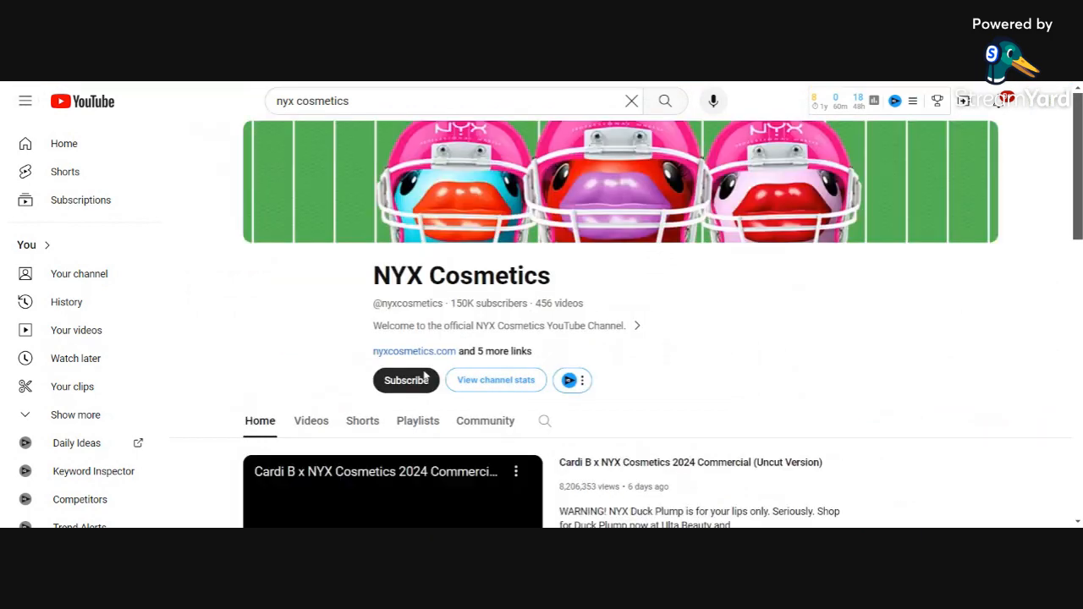
Step: Pause the autoplaying featured video, then clear the 'nyx cosmetics' query from the search box
scroll(1079, 138, "down", 2)
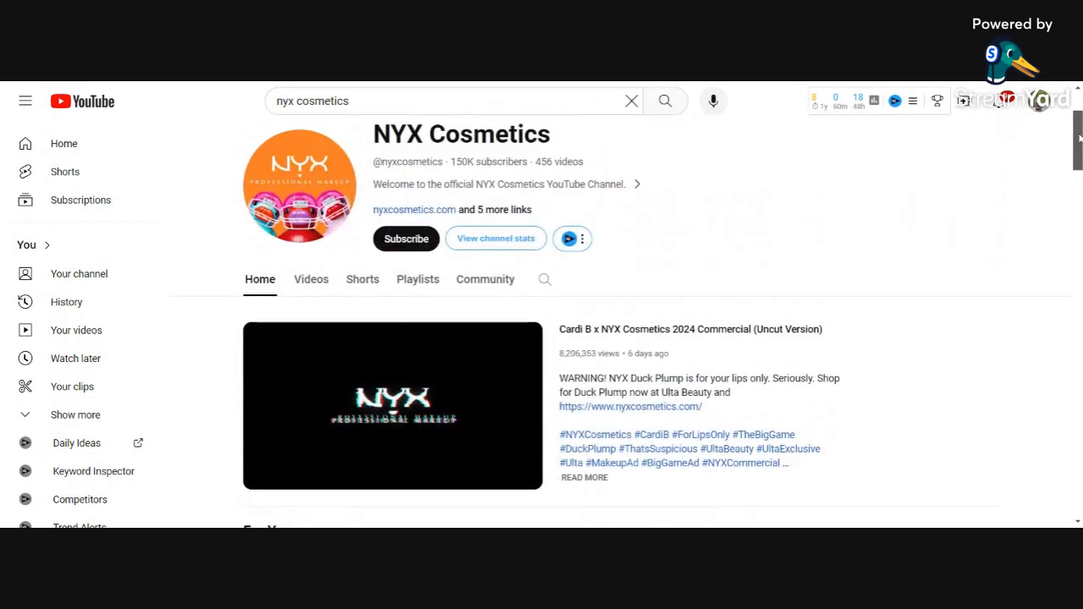
left_click(263, 489)
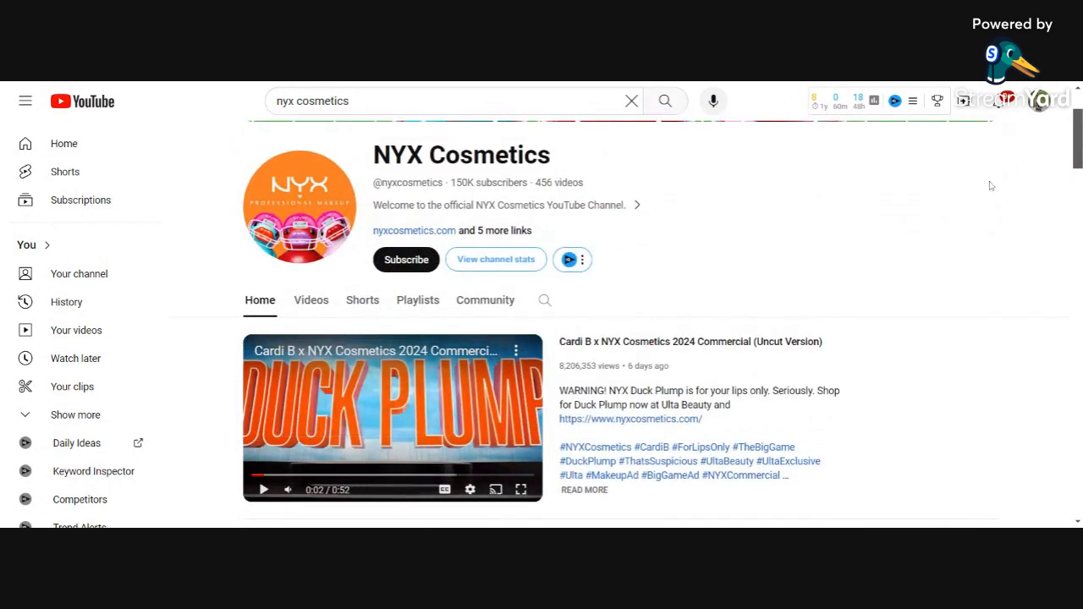
scroll(991, 185, "up", 2)
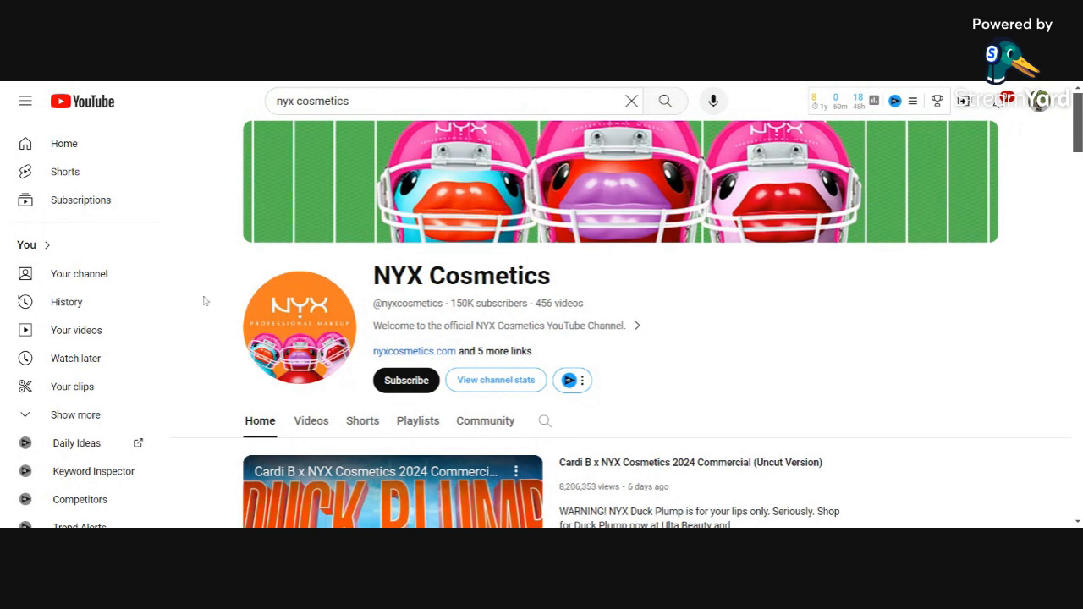
left_click(348, 101)
left_click_drag(349, 100, 265, 103)
key("BackSpace")
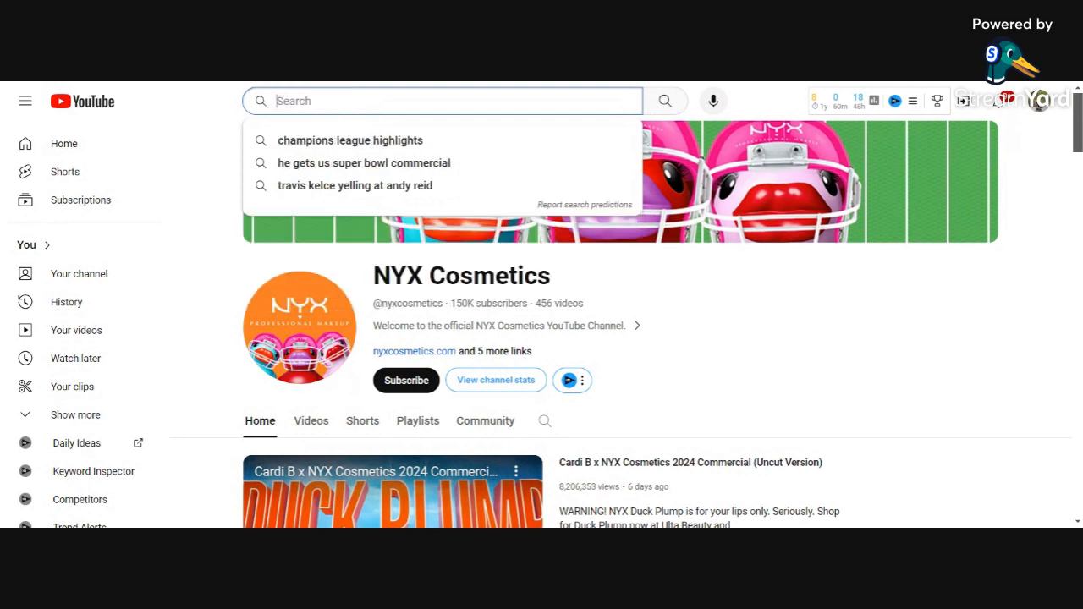
Step: Search 'dashiegames' via the suggestion and open the DashieGames channel's green cartoon banner
type("dashie")
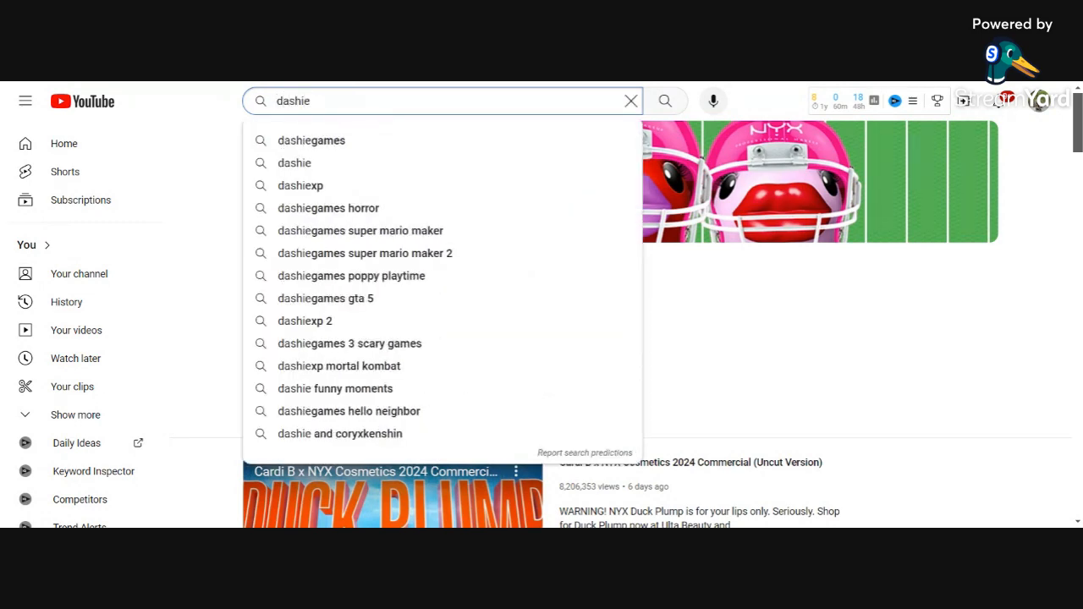
key("Down")
key("Return")
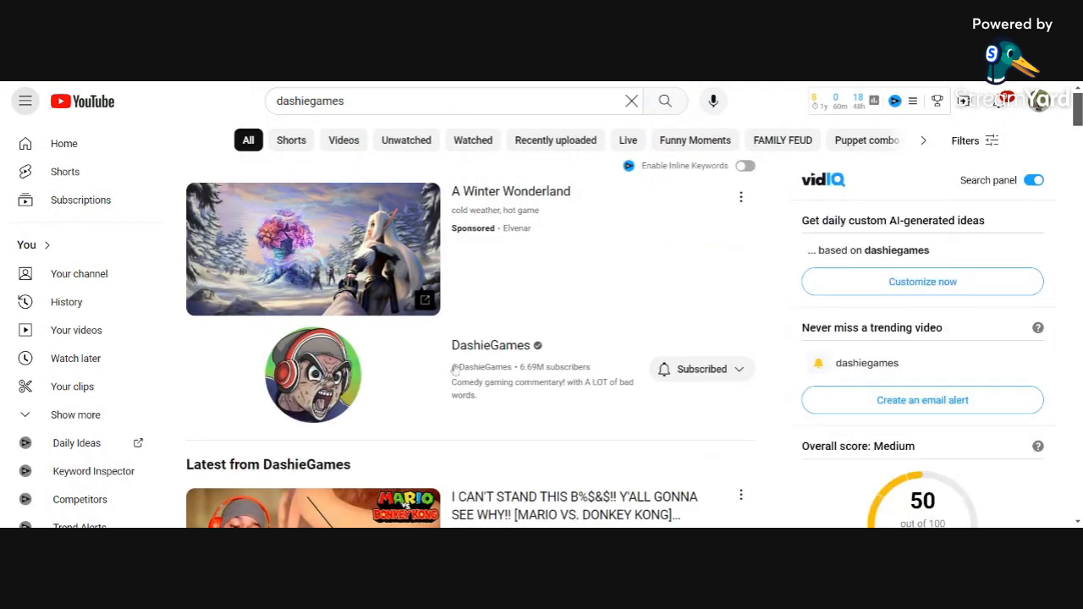
left_click(567, 348)
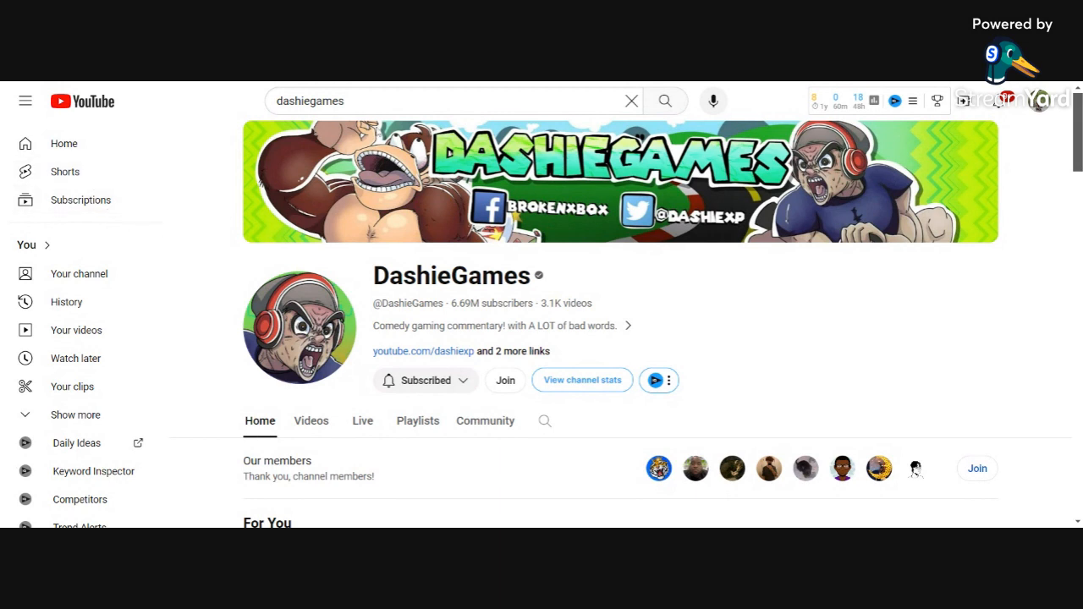
left_click_drag(349, 101, 269, 98)
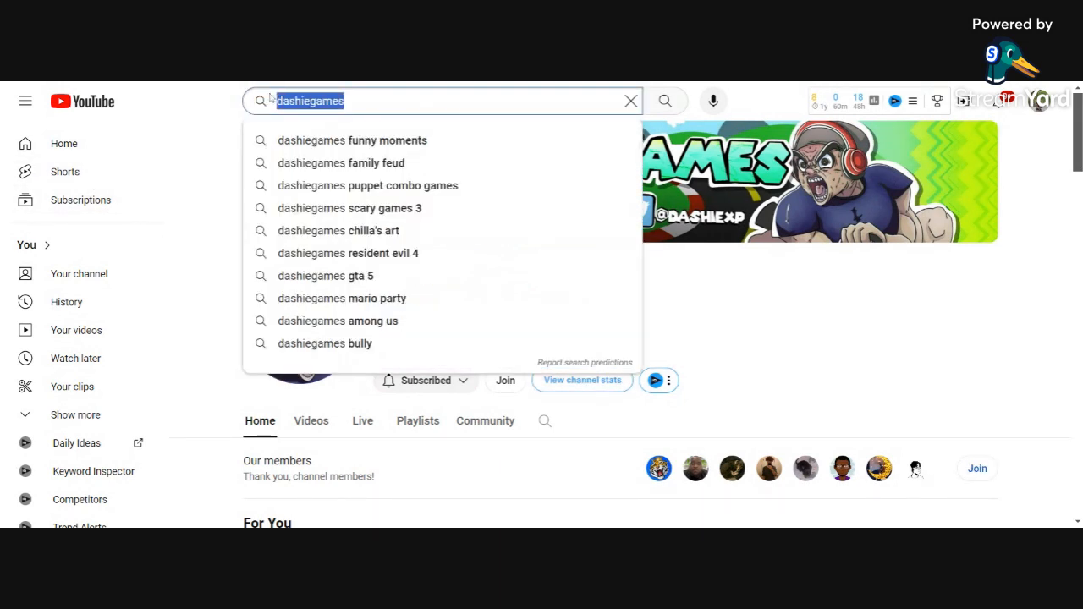
Step: Search for the business author and open his channel showing the 10X Growth Conference 2024 banner
type("grant co")
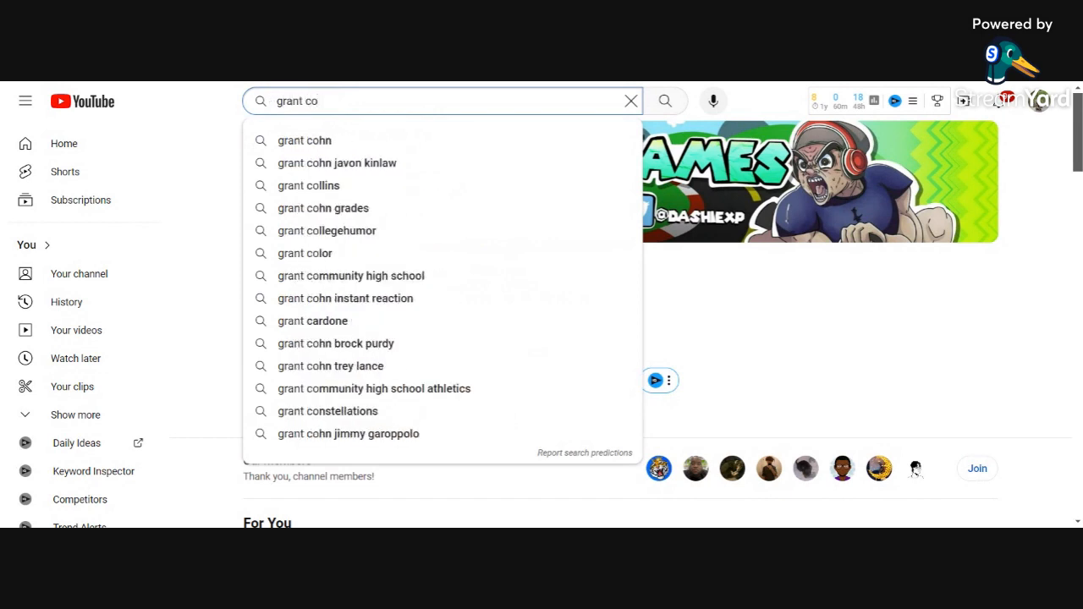
type("rdone")
key("Return")
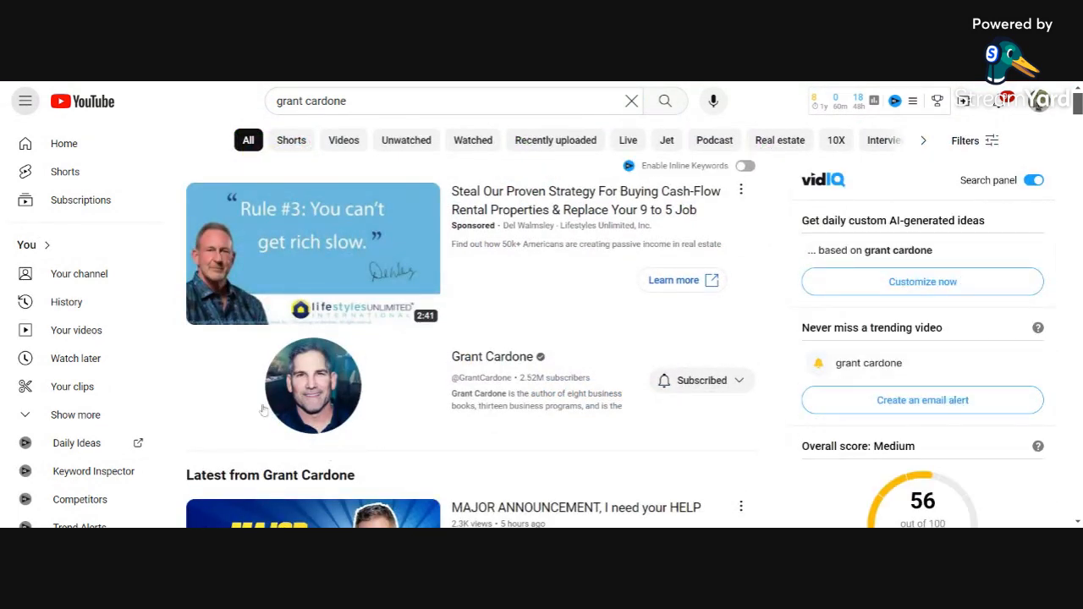
left_click(514, 359)
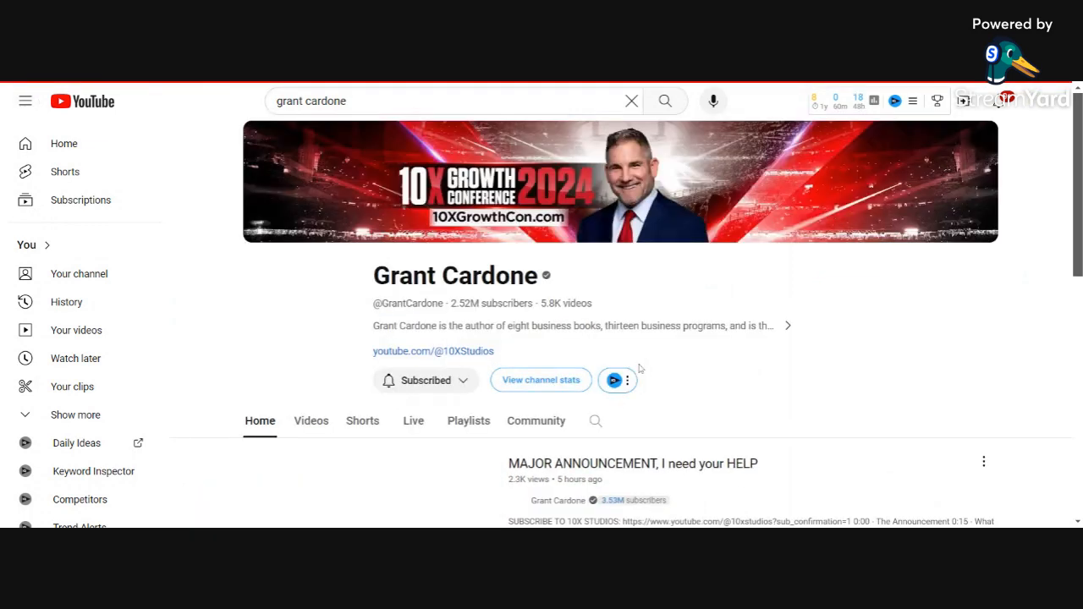